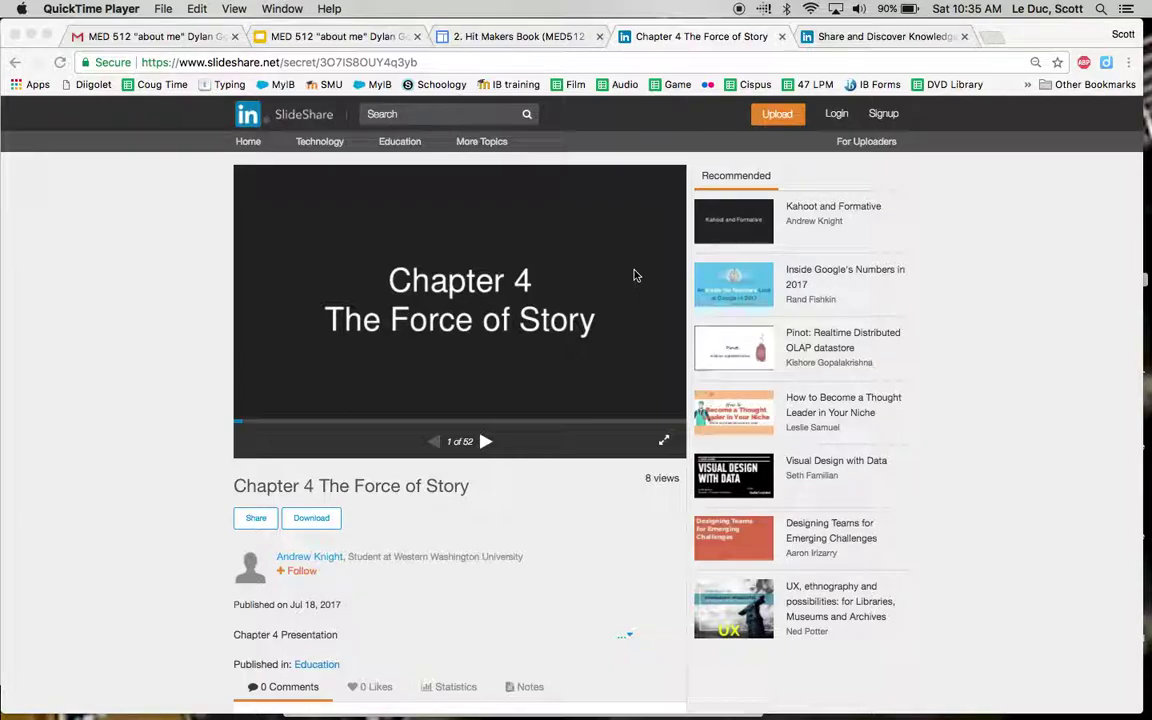
# Step: View the about me slide deck full screen and advance to the next slide
pyautogui.click(664, 443)
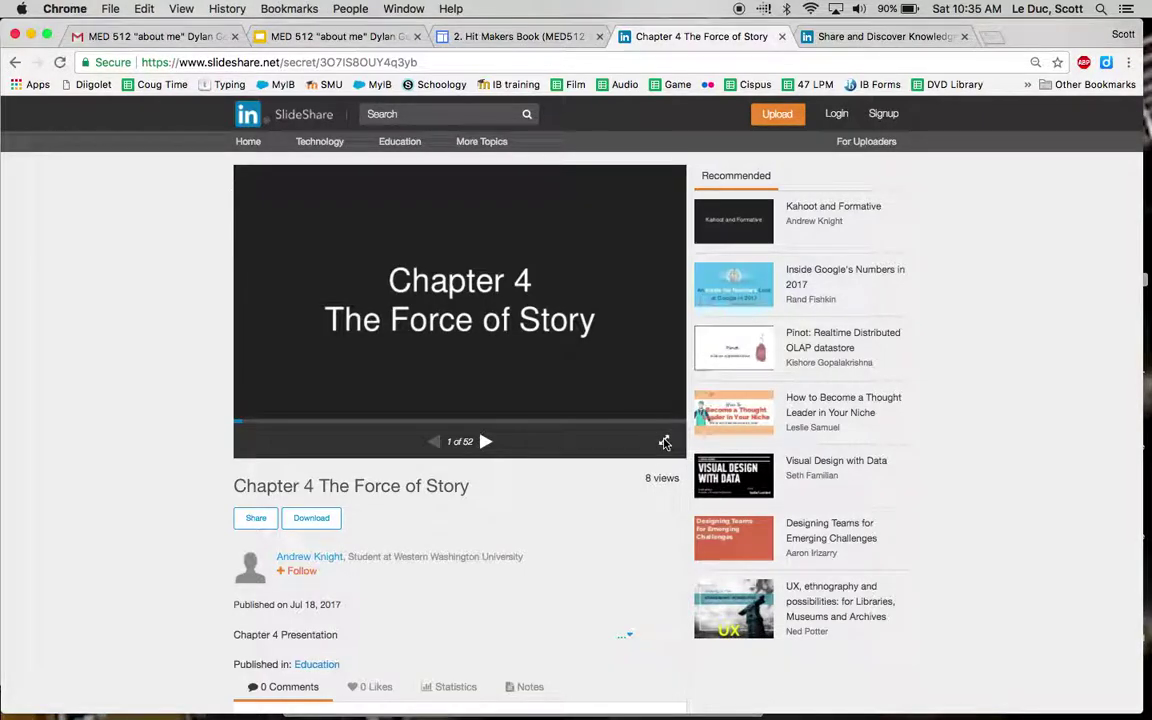
pyautogui.click(664, 443)
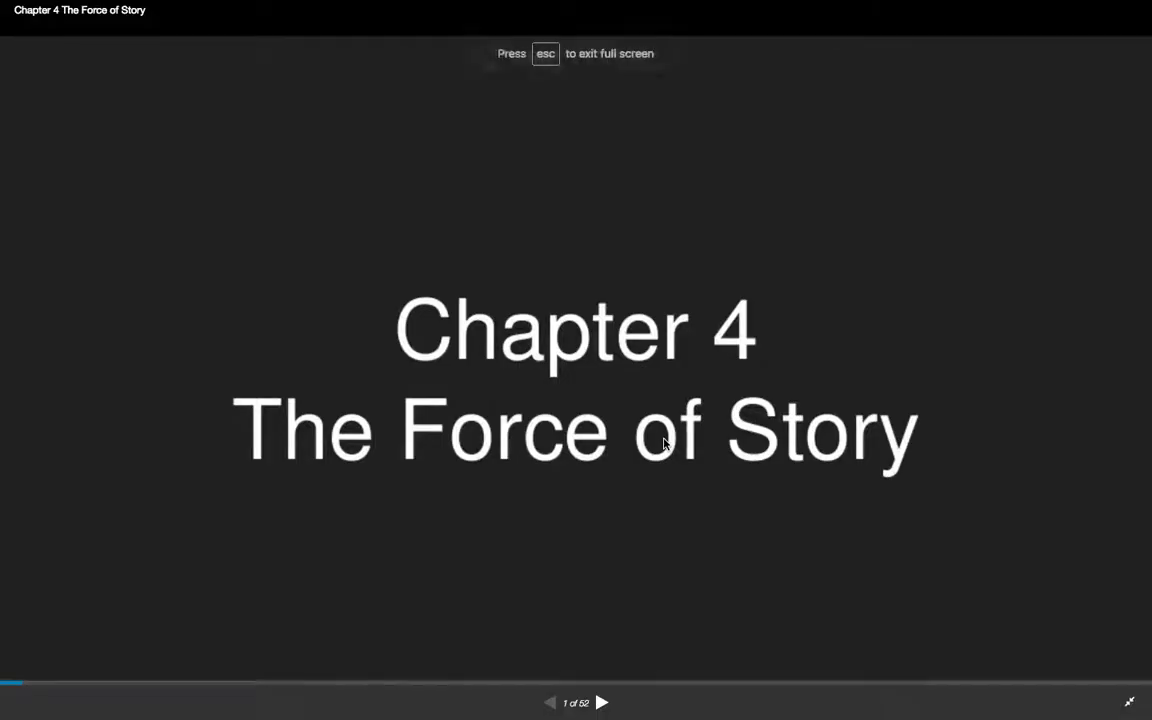
pyautogui.press('Right')
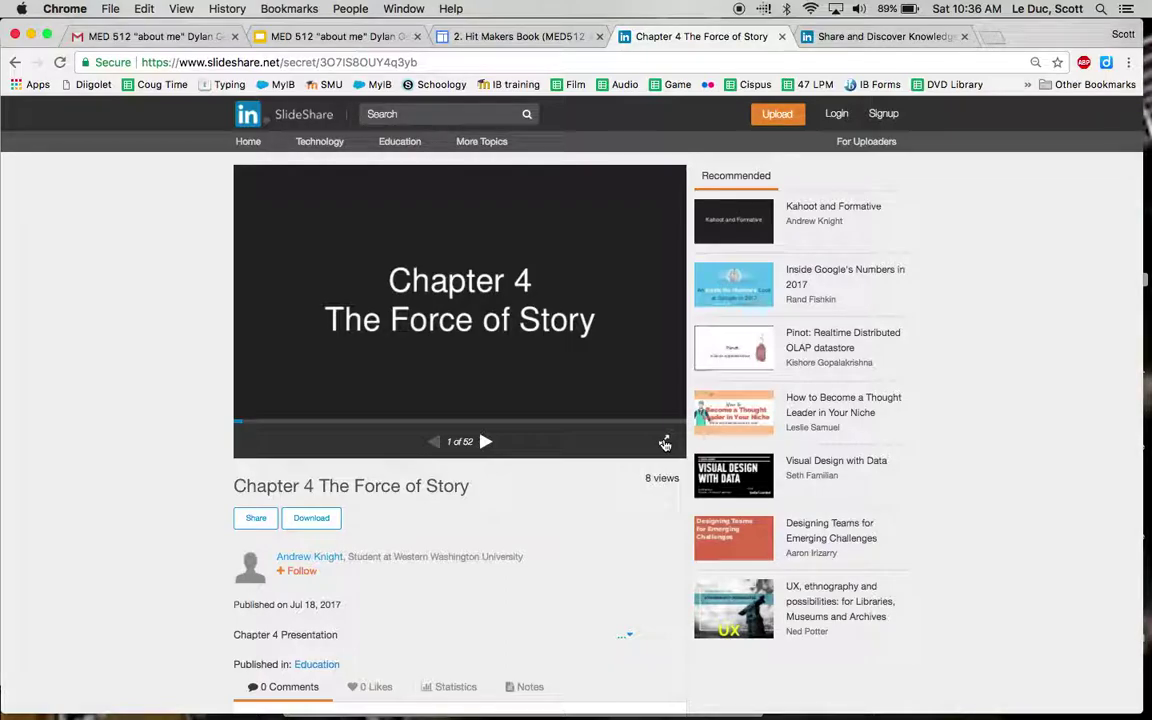
# Step: Look through the Gmail, presentation, Hit Makers Book and Chapter 4 SlideShare tabs
pyautogui.click(205, 37)
pyautogui.click(340, 37)
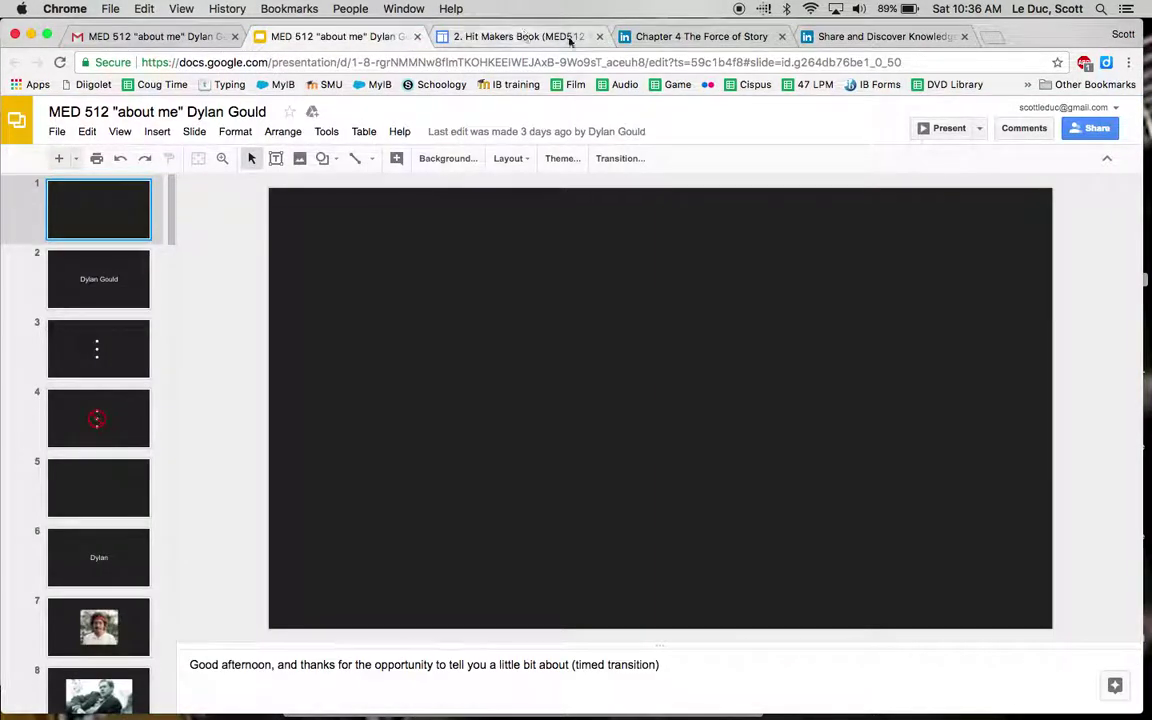
pyautogui.click(606, 37)
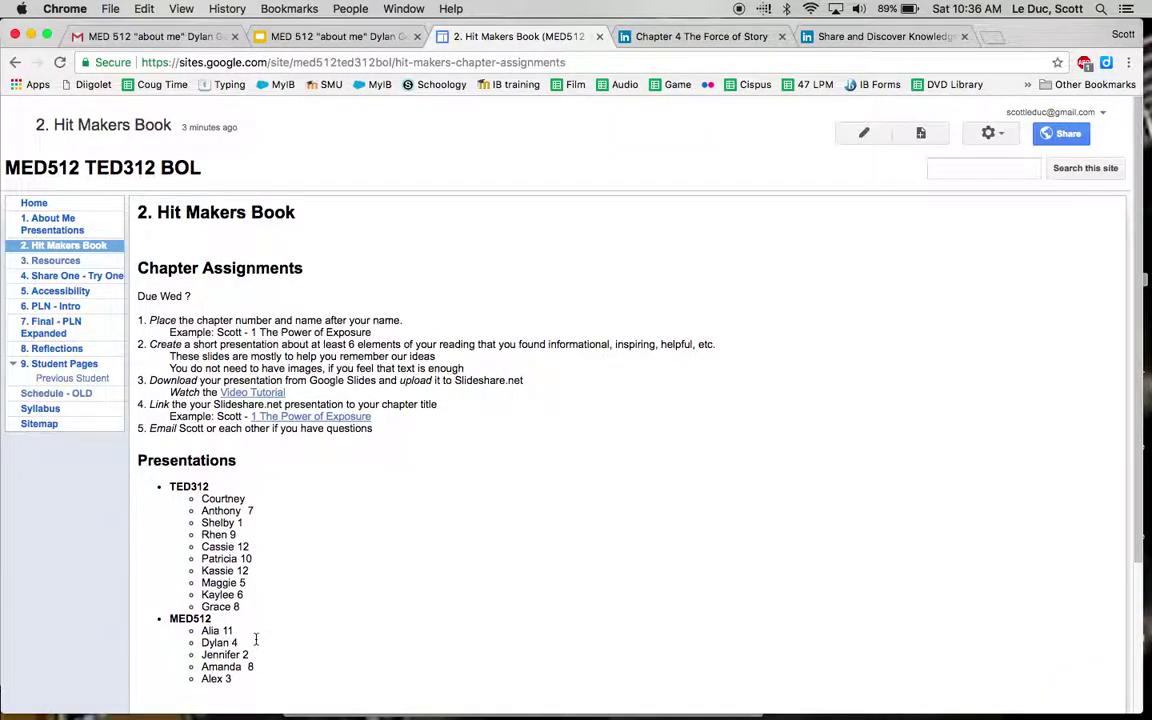
pyautogui.click(370, 40)
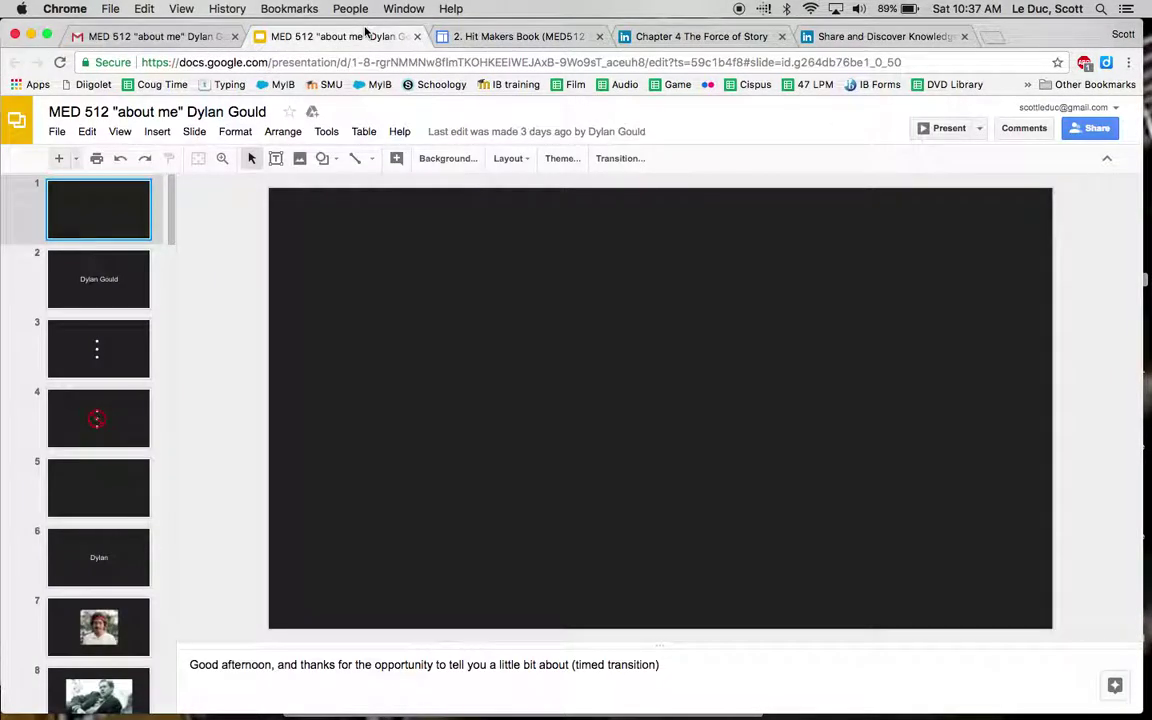
pyautogui.click(516, 40)
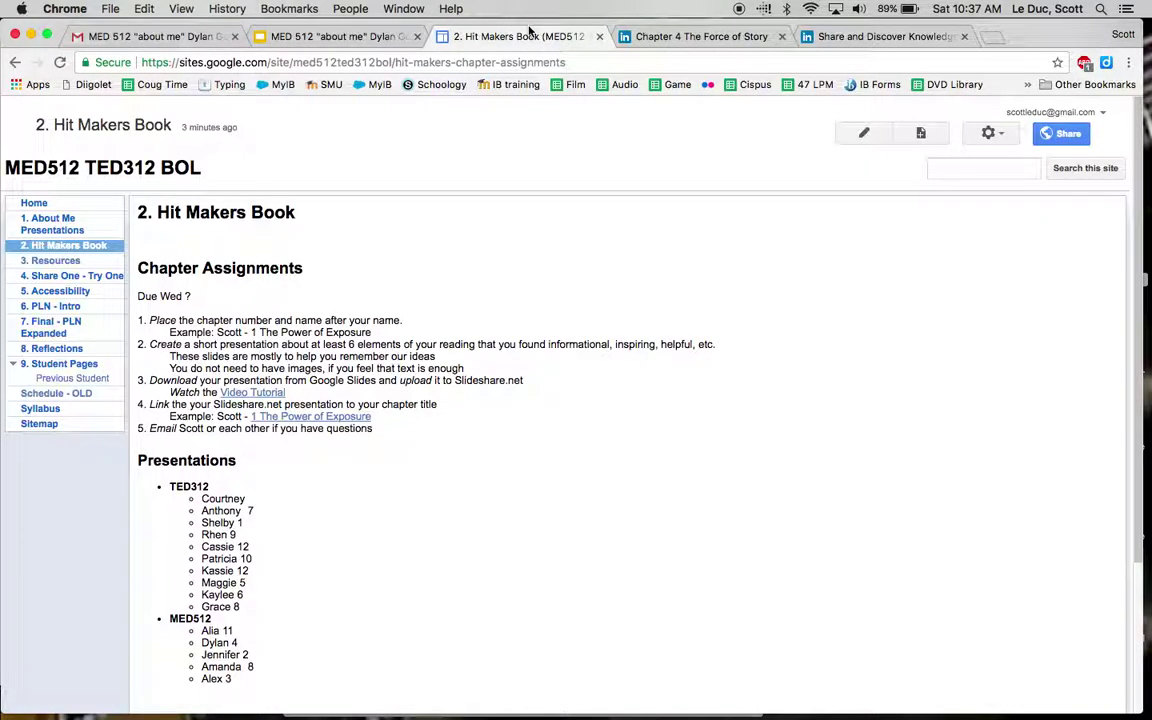
pyautogui.click(660, 40)
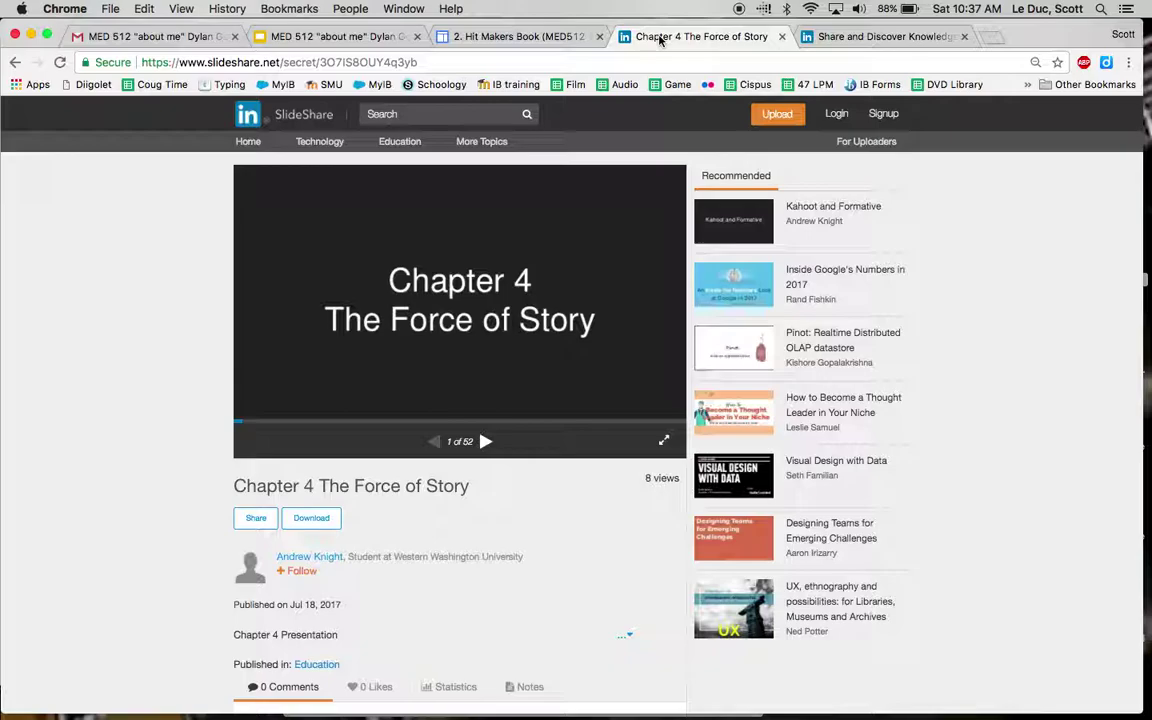
# Step: Download the MED 512 about me deck as a .pptx file to the Desktop
pyautogui.click(355, 37)
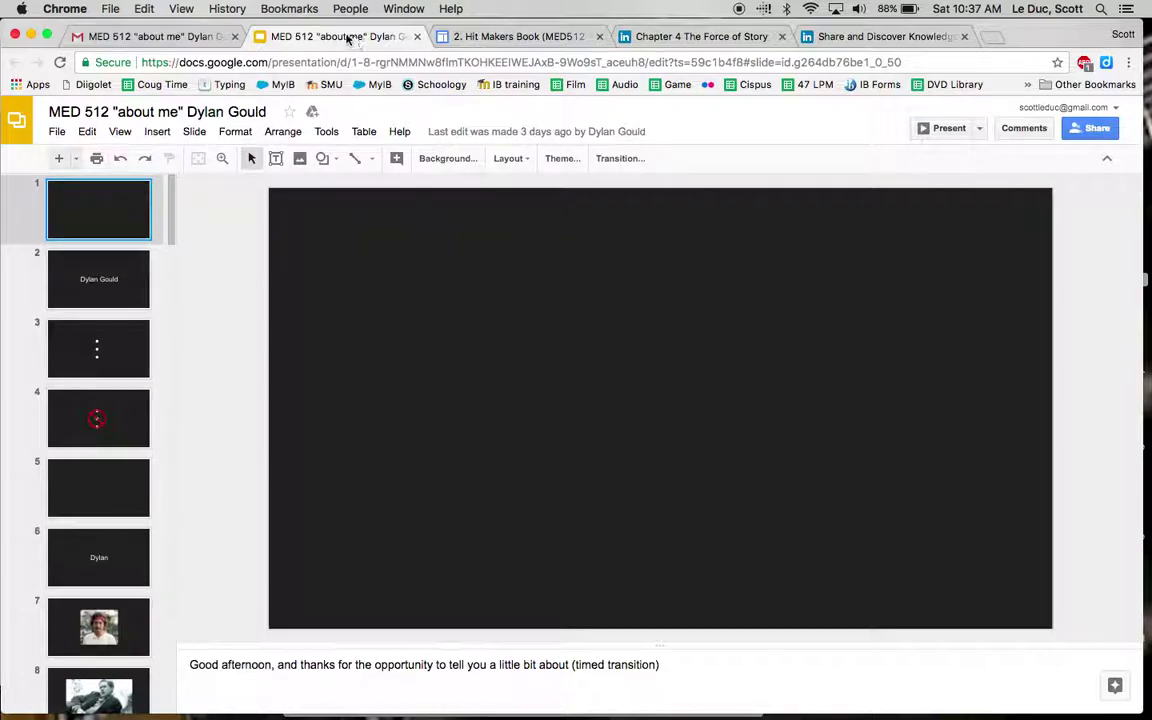
pyautogui.click(57, 132)
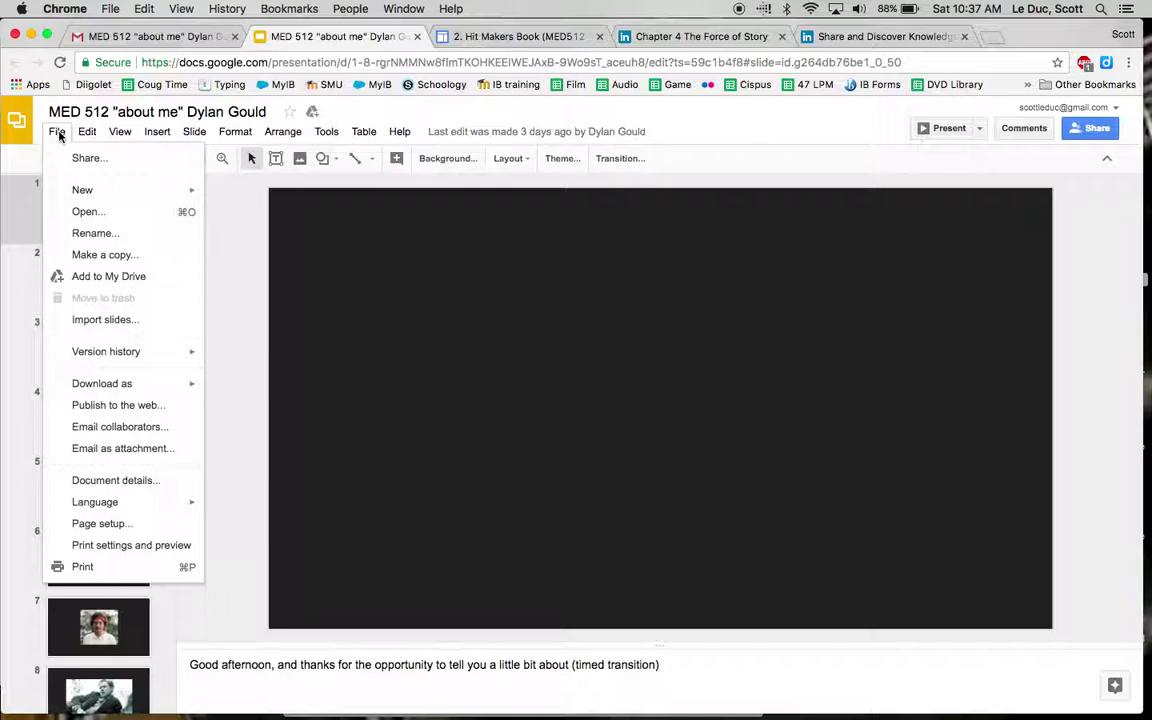
pyautogui.moveTo(101, 385)
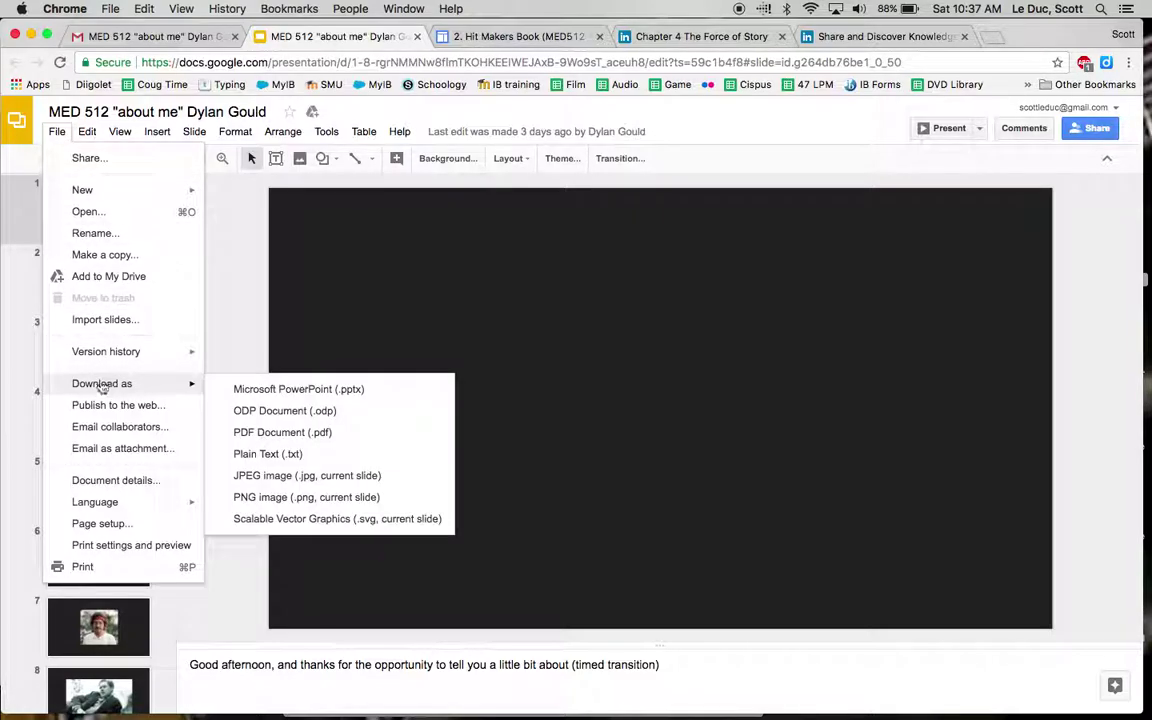
pyautogui.click(274, 390)
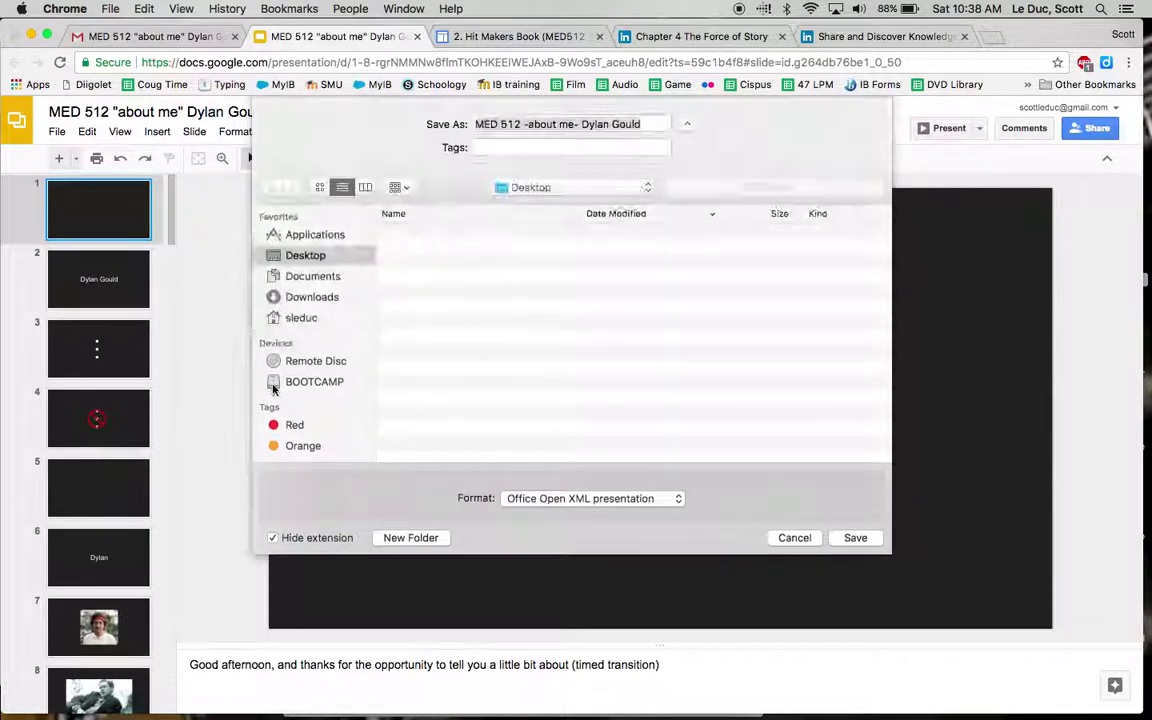
pyautogui.click(853, 538)
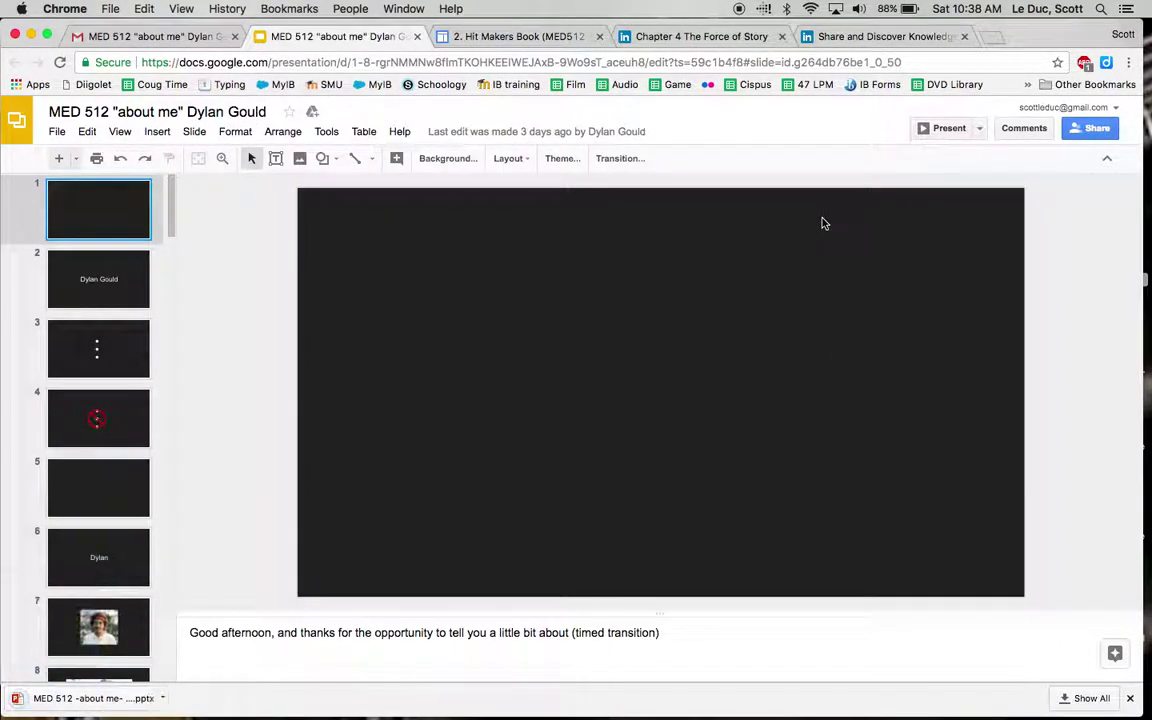
# Step: Leave the SlideShare signup page and log in with the saved account details
pyautogui.click(868, 38)
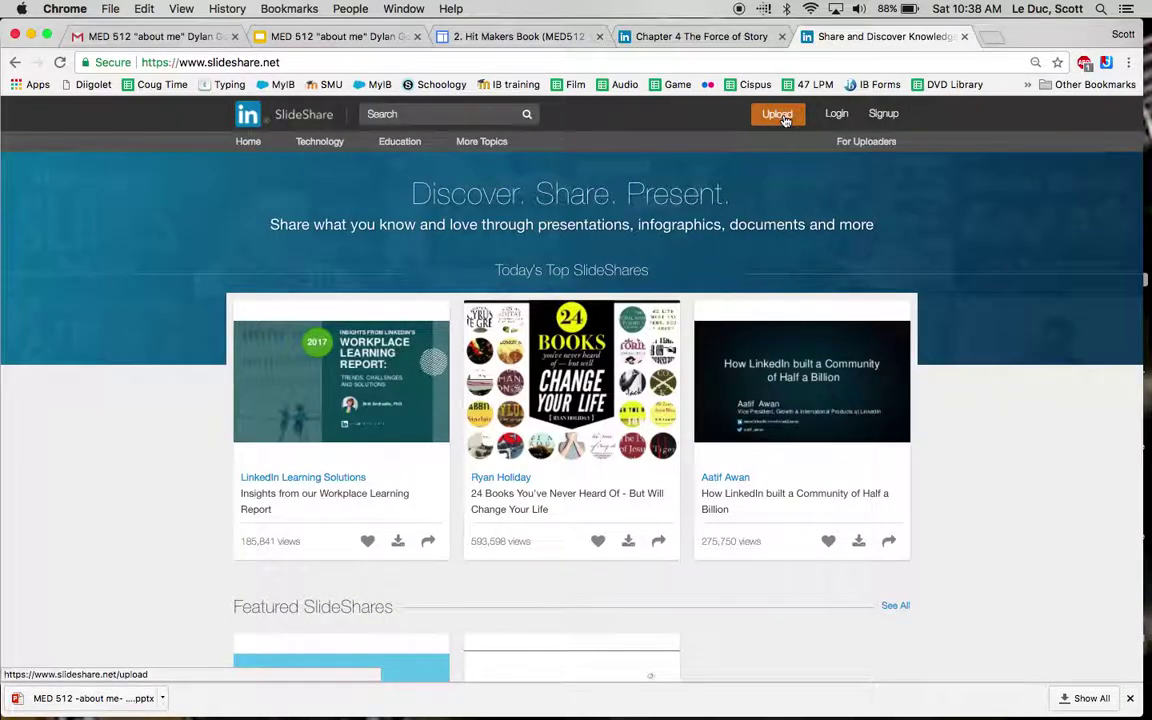
pyautogui.click(883, 115)
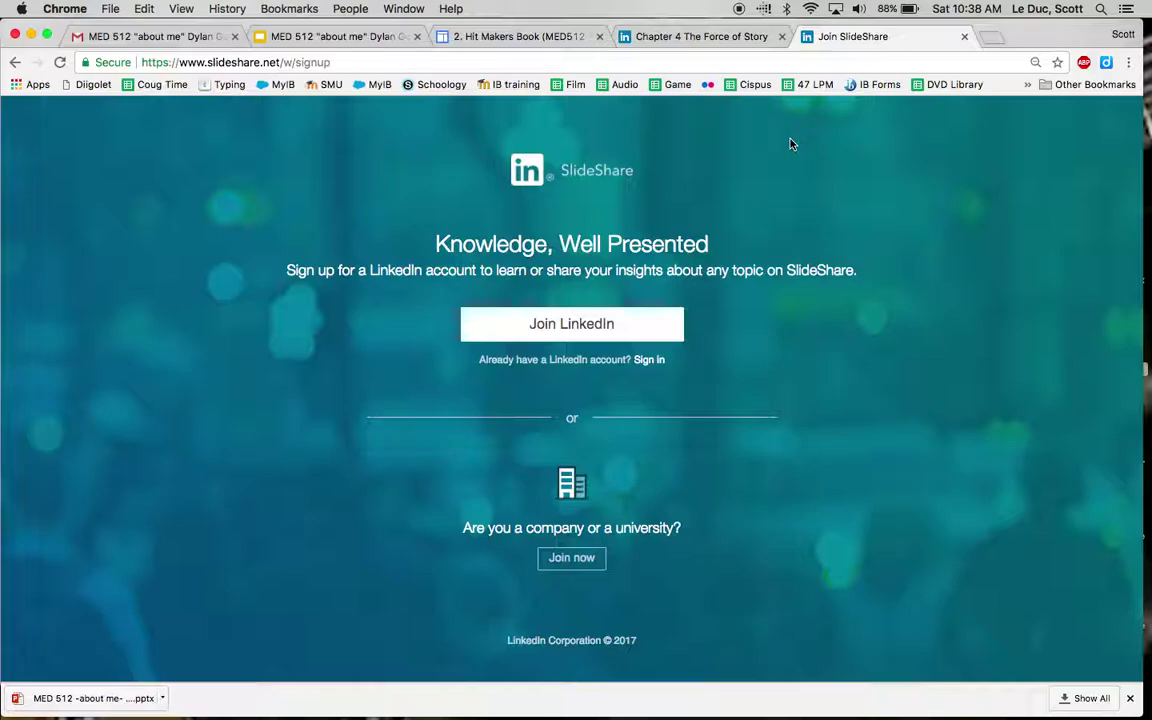
pyautogui.click(14, 62)
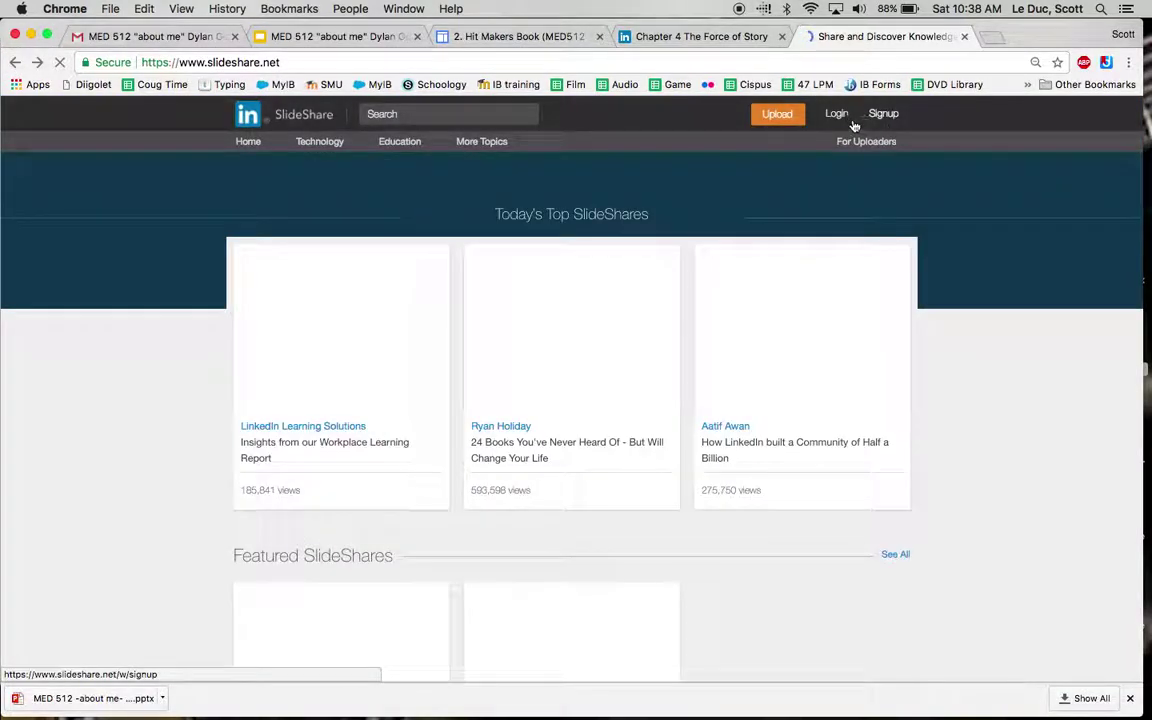
pyautogui.click(838, 115)
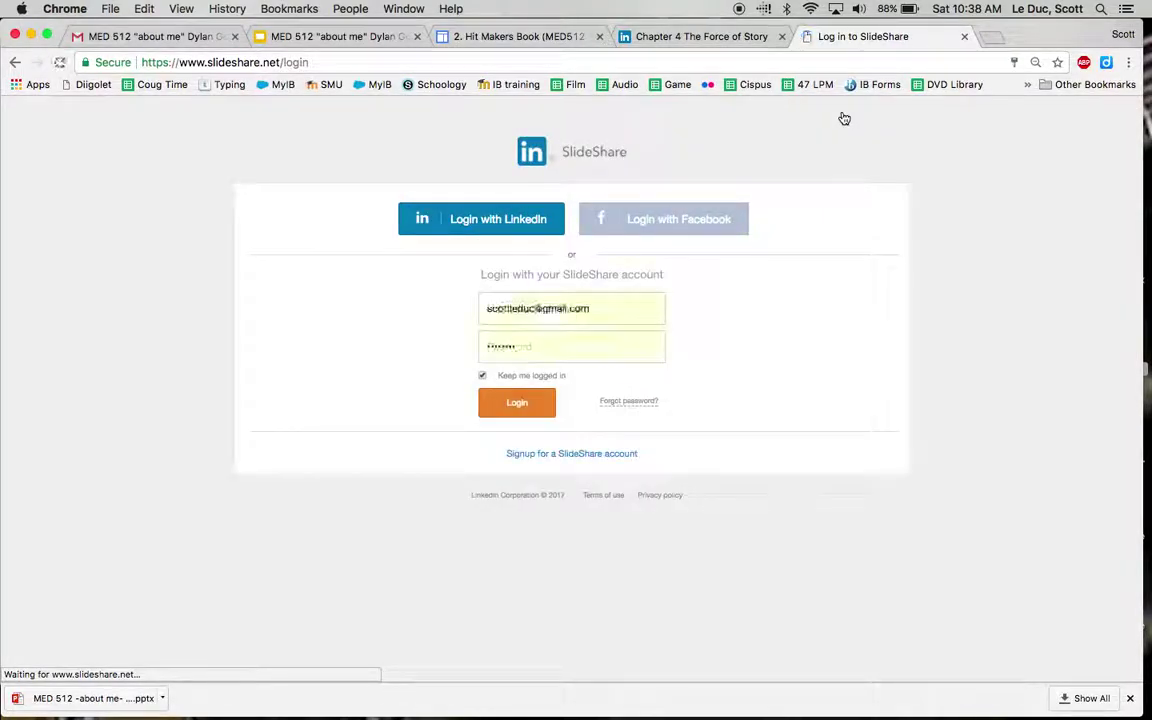
pyautogui.click(527, 406)
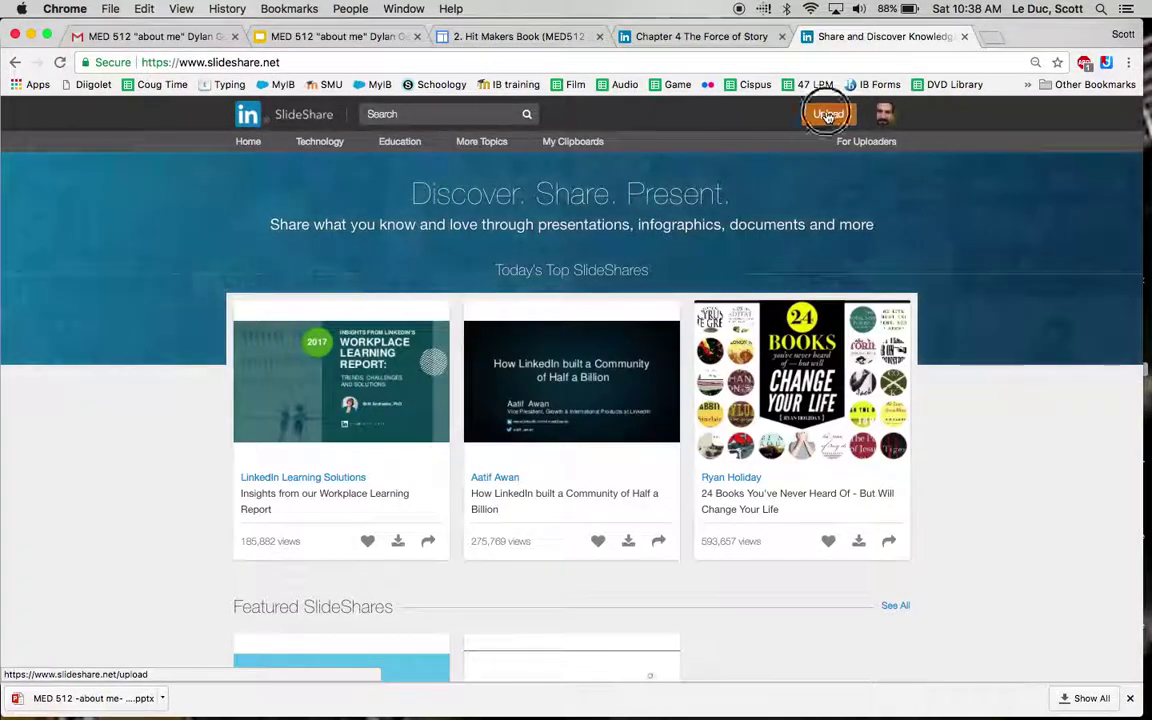
# Step: Upload the newly downloaded MED 512 PowerPoint file to SlideShare
pyautogui.click(826, 115)
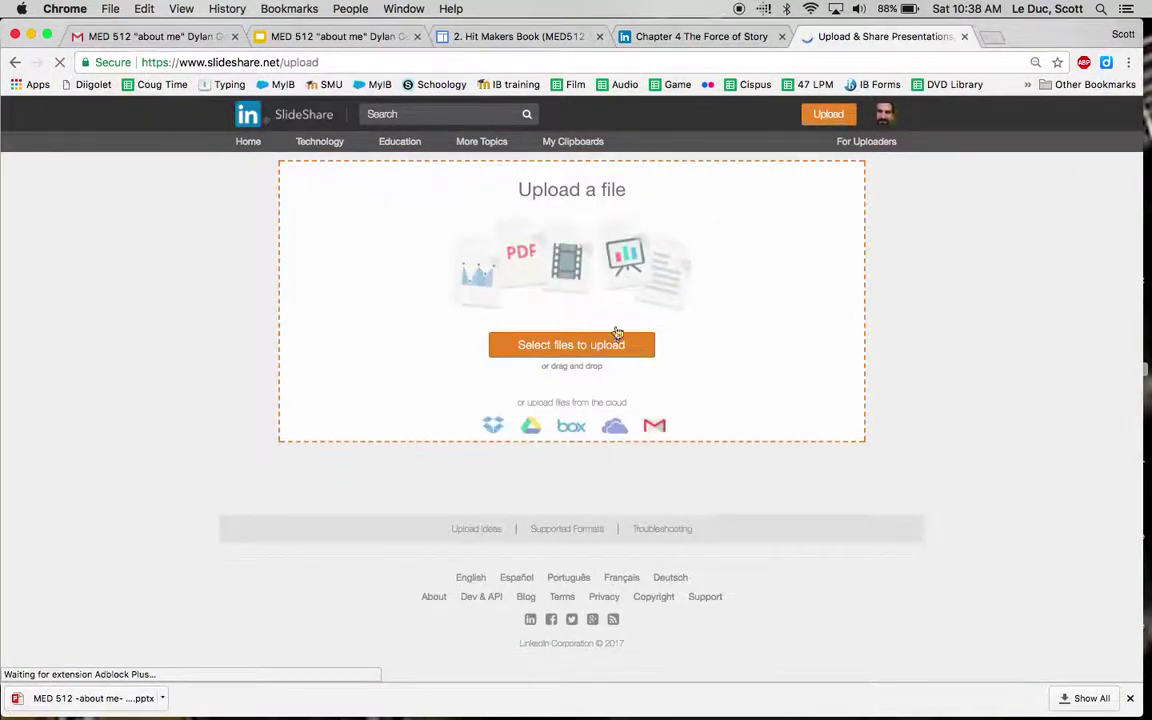
pyautogui.click(563, 402)
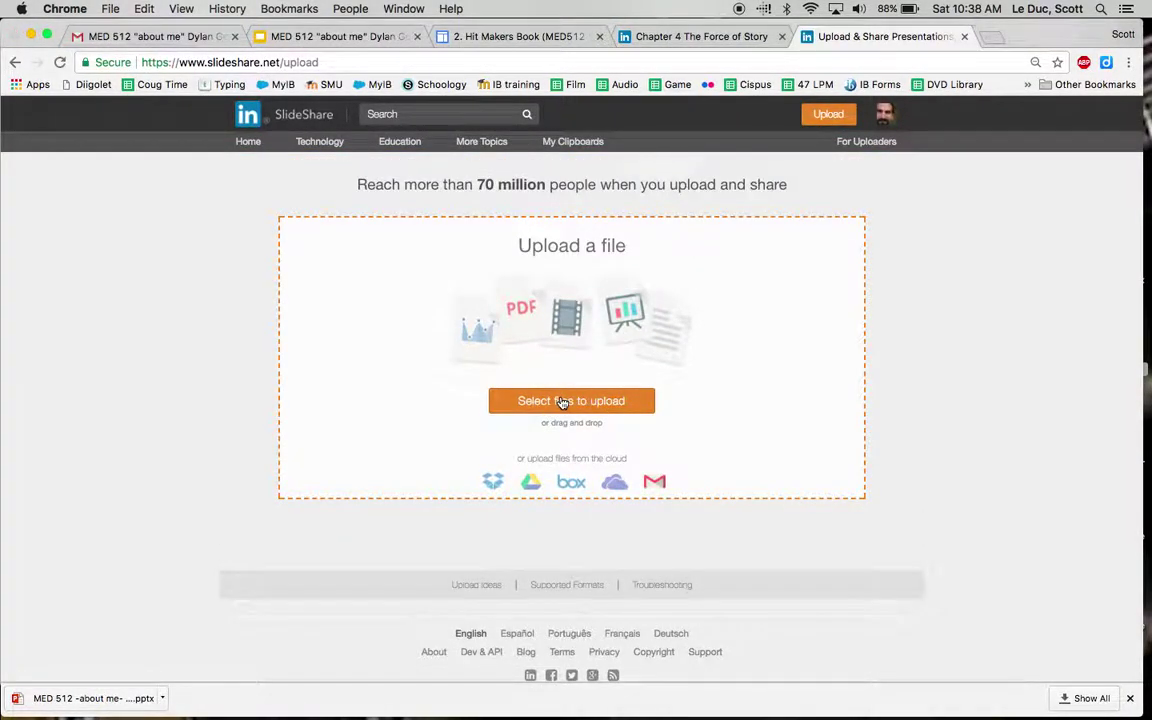
pyautogui.click(498, 156)
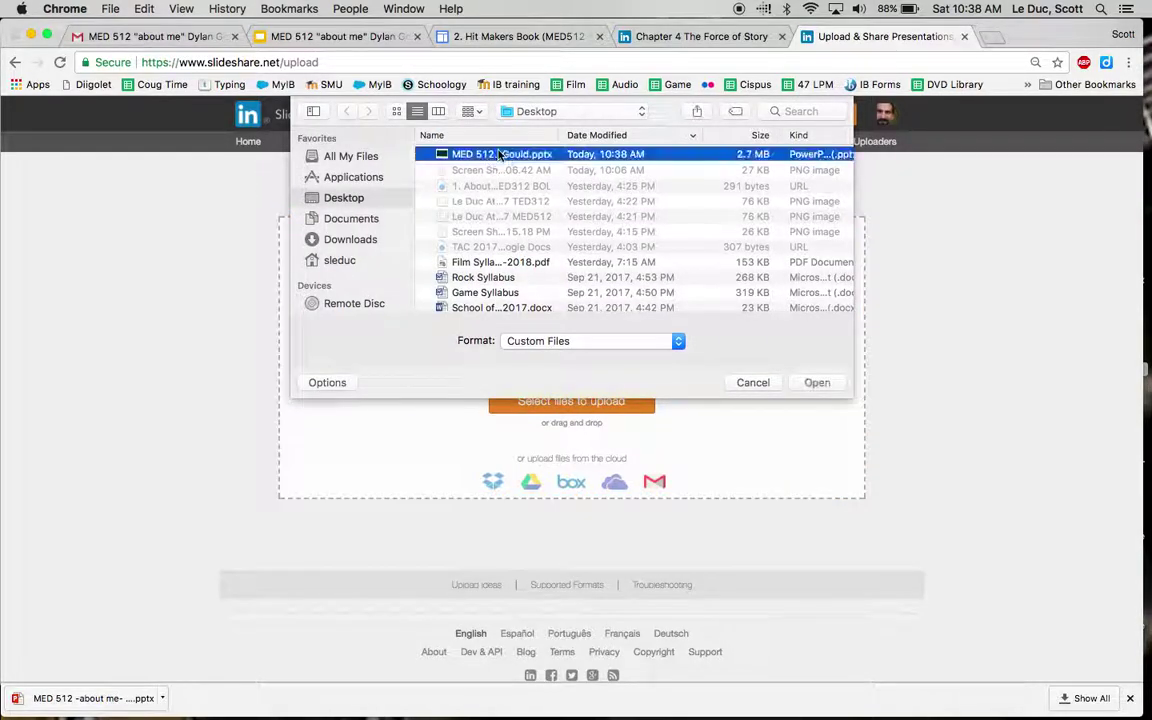
pyautogui.click(817, 382)
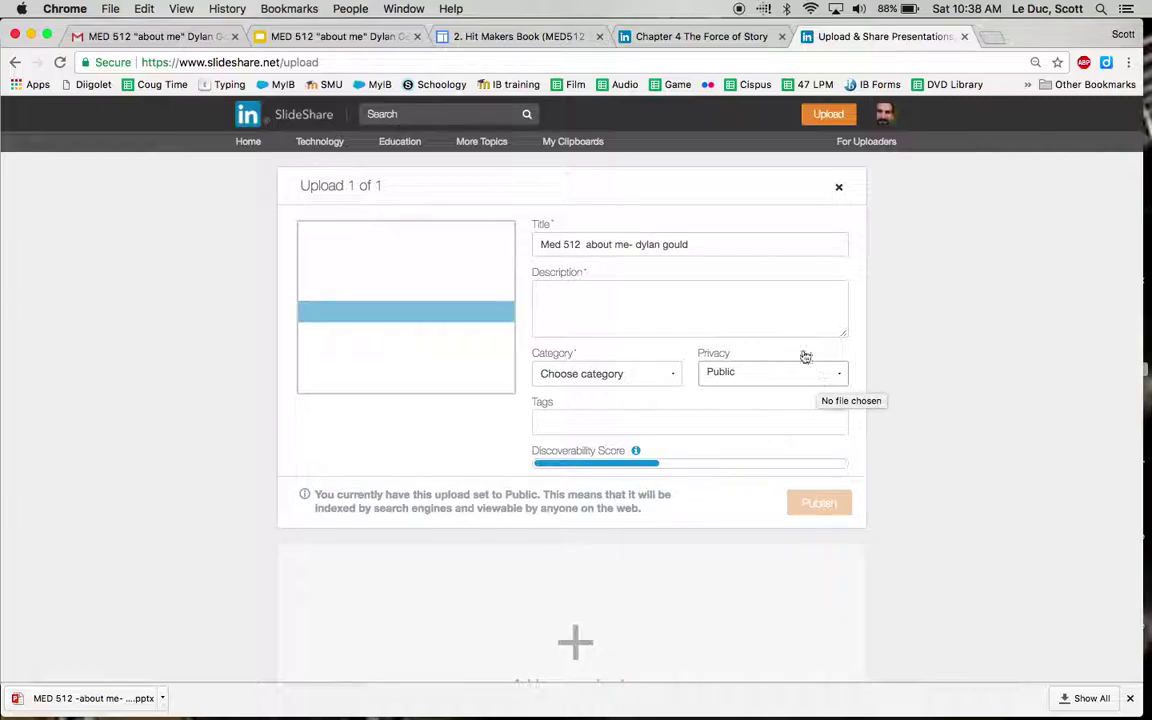
# Step: Replace the presentation title with 'Chapter 4 The Force of Story'
pyautogui.click(702, 244)
pyautogui.press('BackSpace')
pyautogui.press('BackSpace')
pyautogui.press('BackSpace')
pyautogui.press('BackSpace')
pyautogui.press('BackSpace')
pyautogui.press('BackSpace')
pyautogui.press('BackSpace')
pyautogui.press('BackSpace')
pyautogui.press('BackSpace')
pyautogui.press('BackSpace')
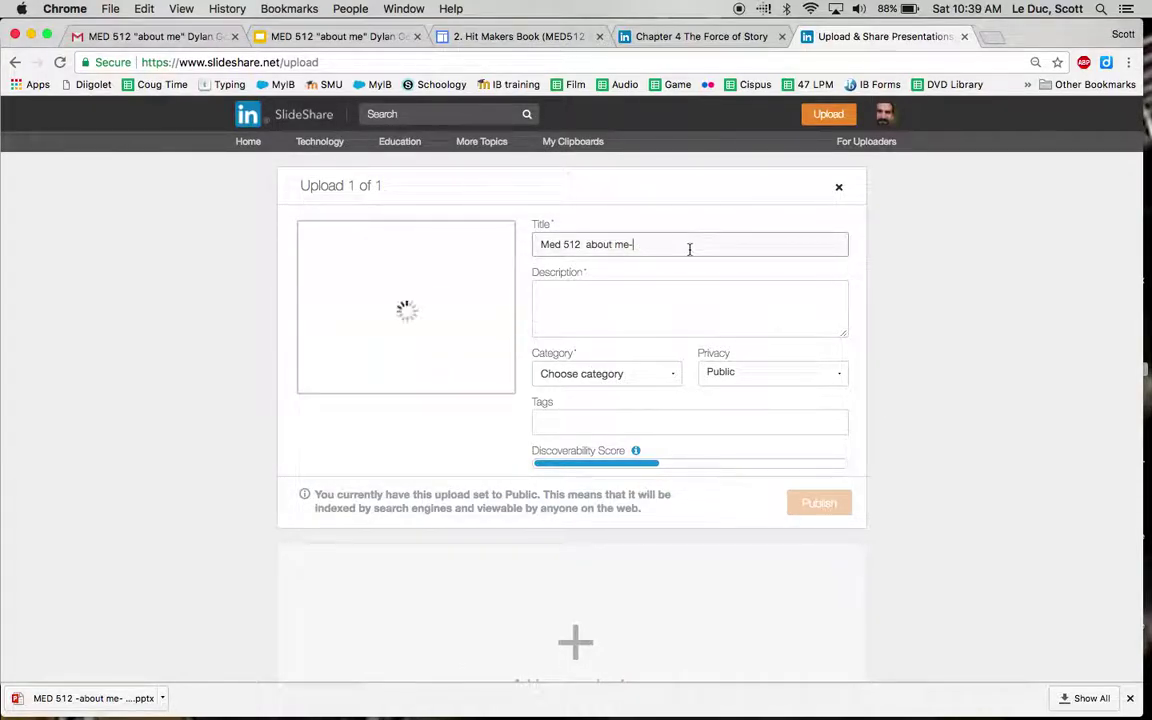
pyautogui.moveTo(689, 247); pyautogui.dragTo(509, 239)
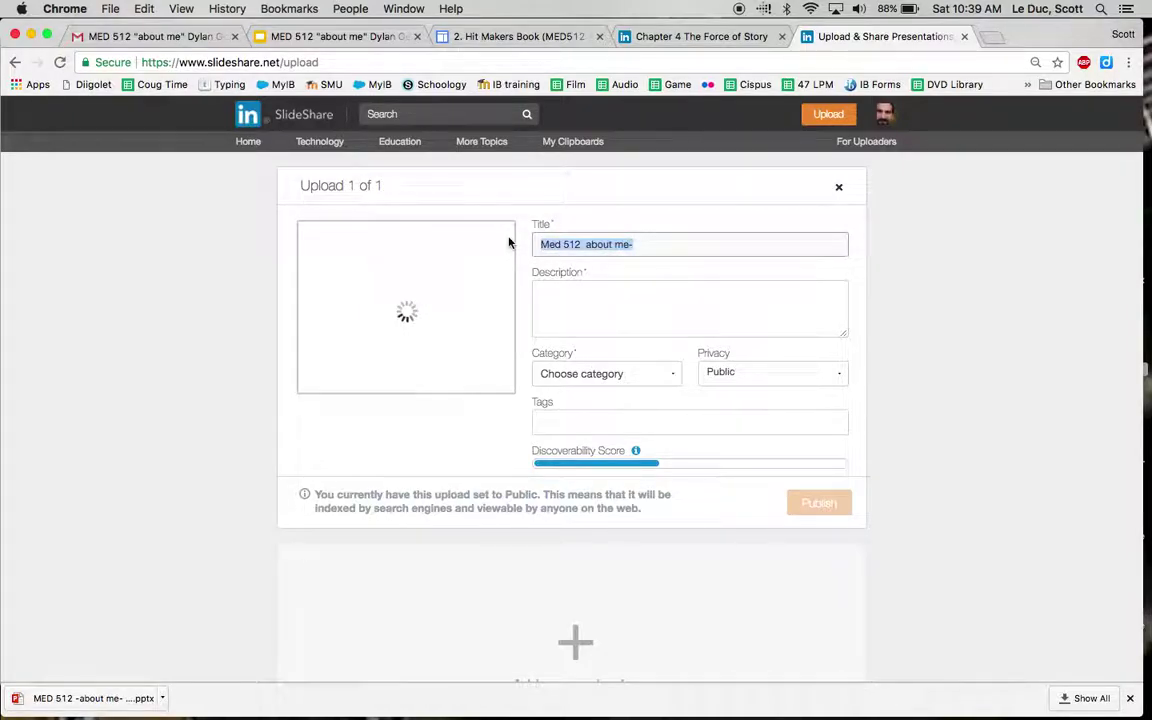
pyautogui.write('Chap')
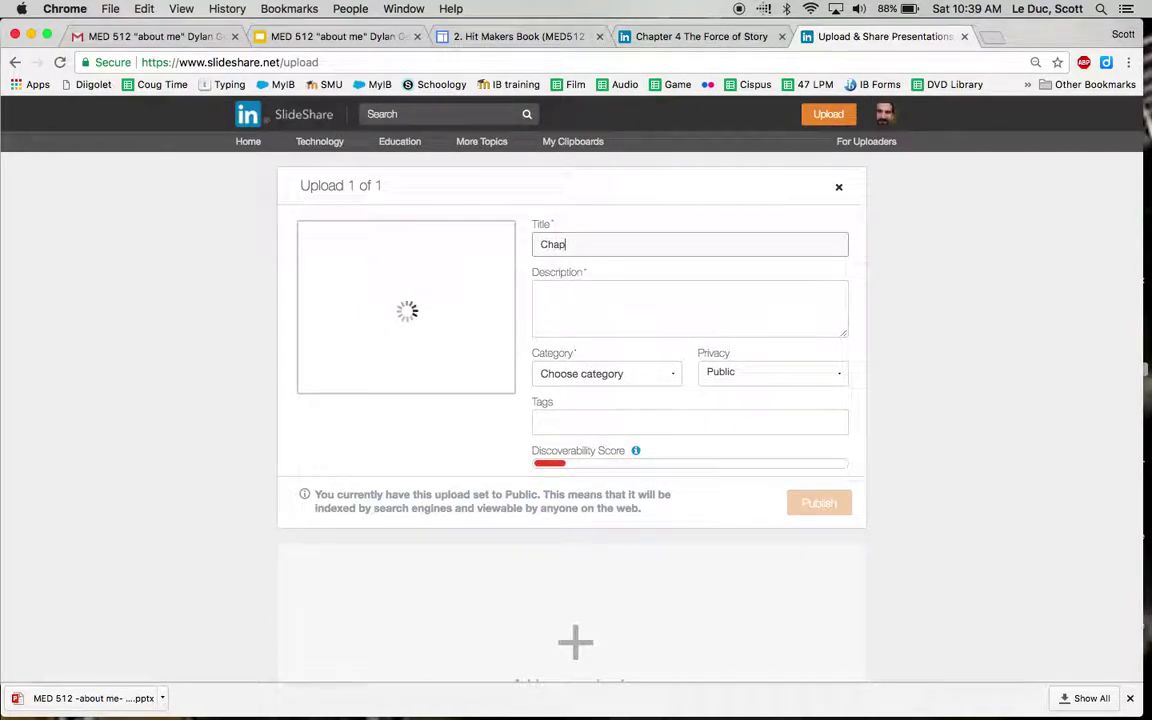
pyautogui.write('ter 4 ')
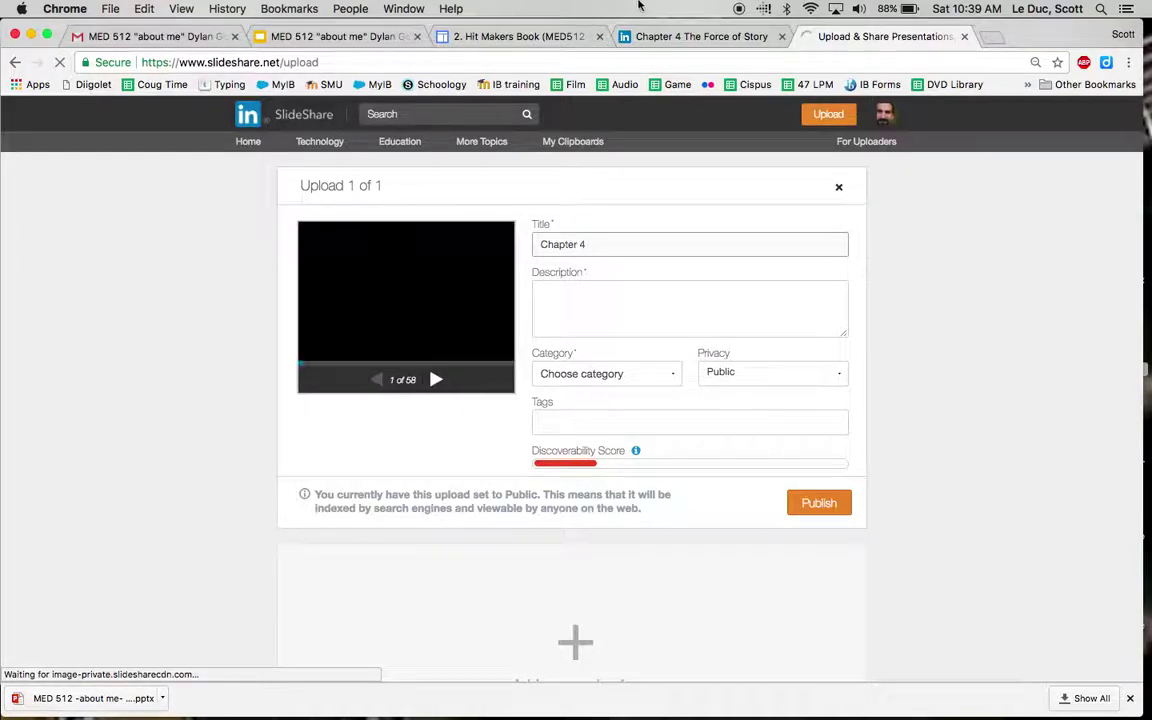
pyautogui.write('The F')
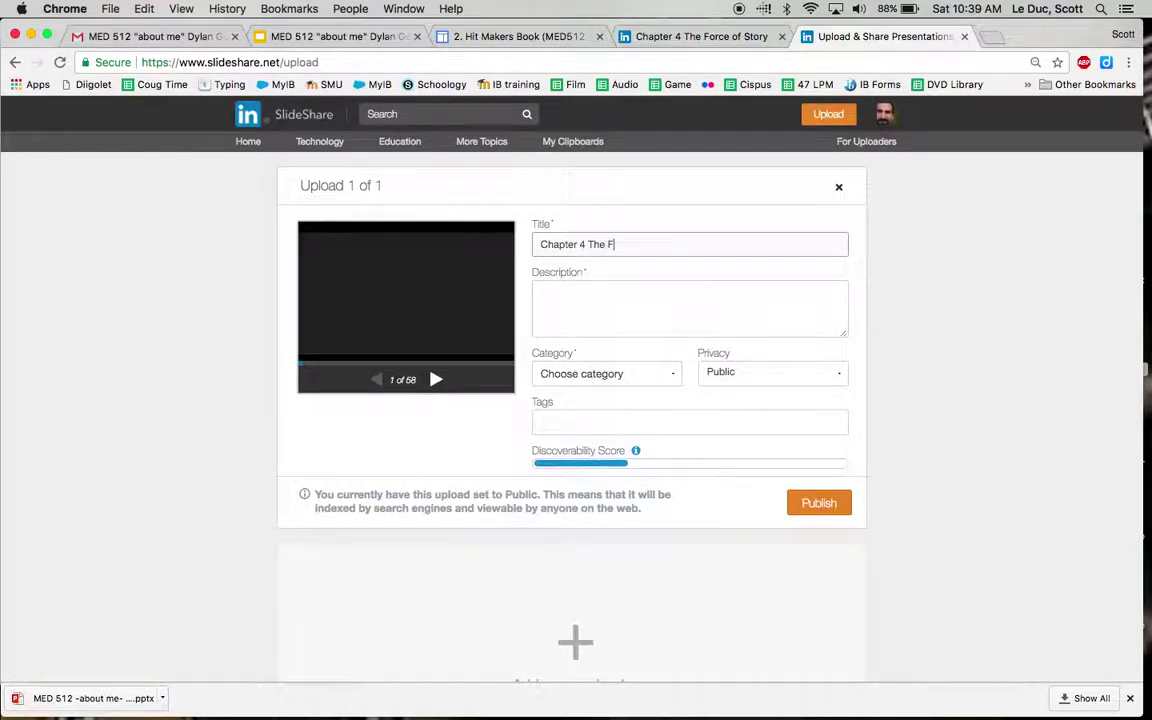
pyautogui.write('orce of Story')
# Step: Set the category to Education and add the storytelling tag
pyautogui.click(623, 307)
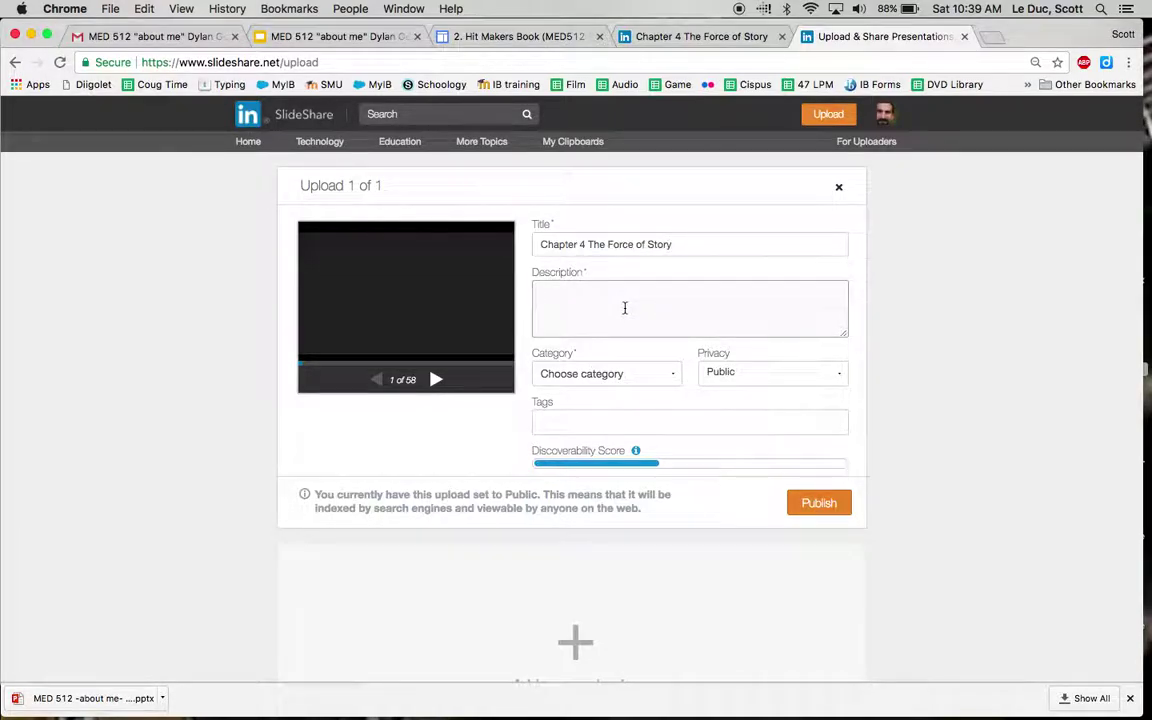
pyautogui.click(615, 376)
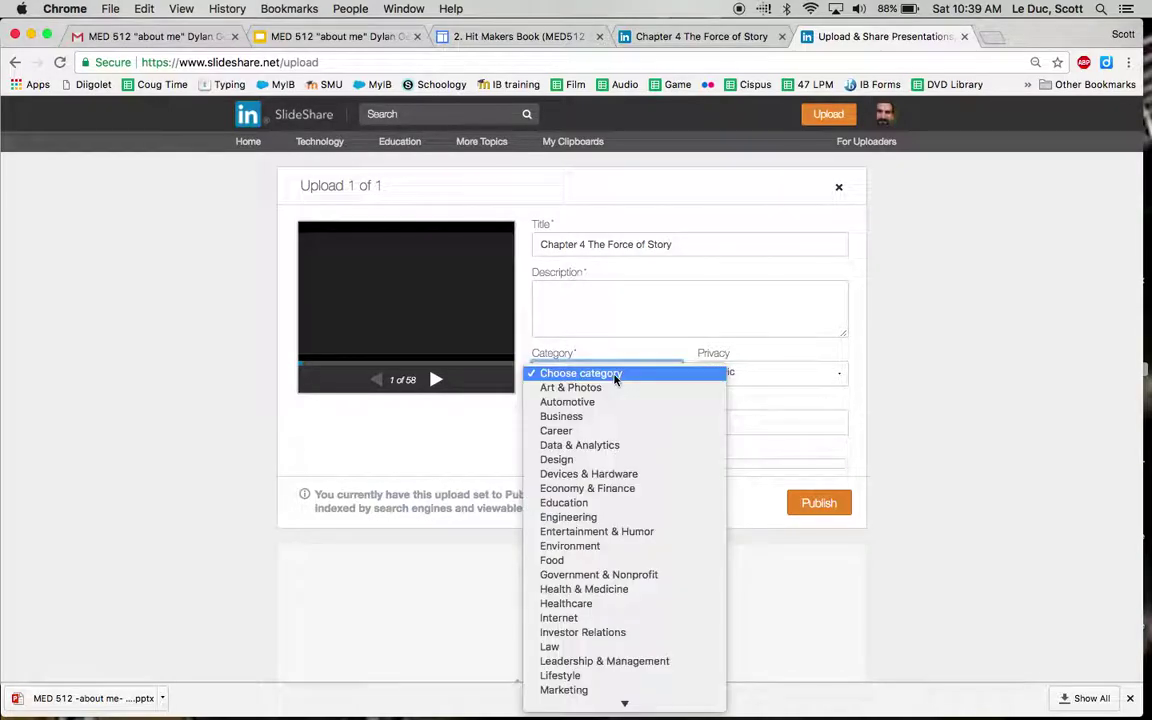
pyautogui.click(578, 504)
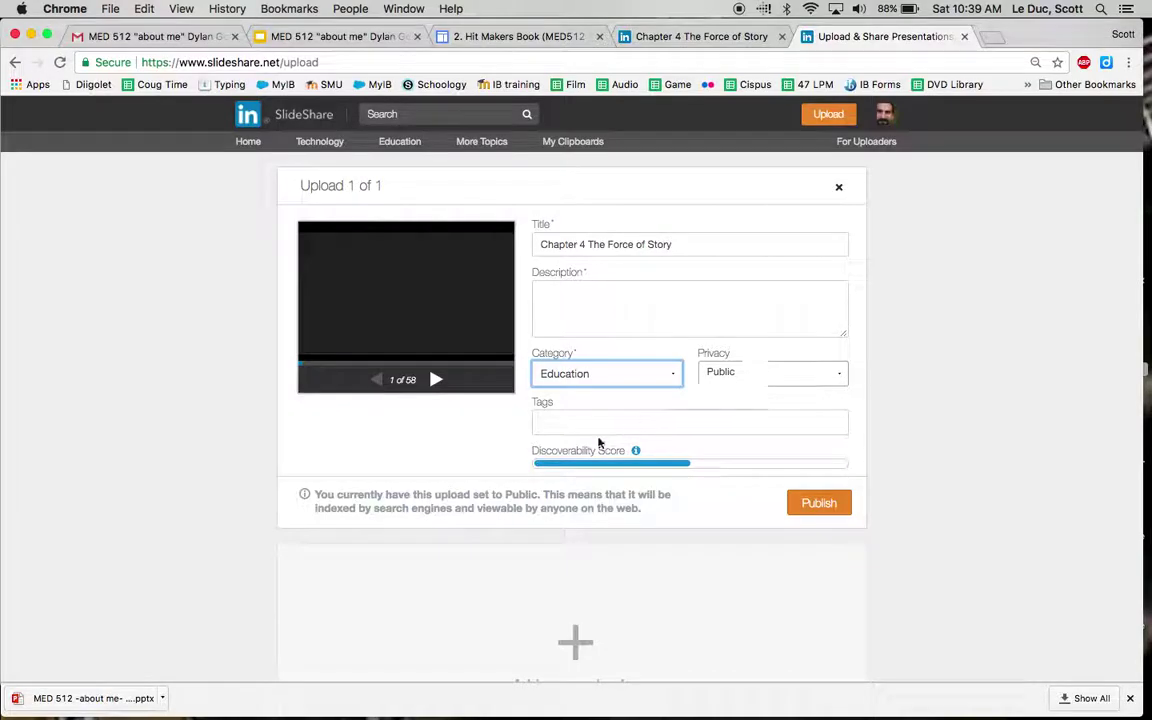
pyautogui.click(594, 428)
pyautogui.write('story')
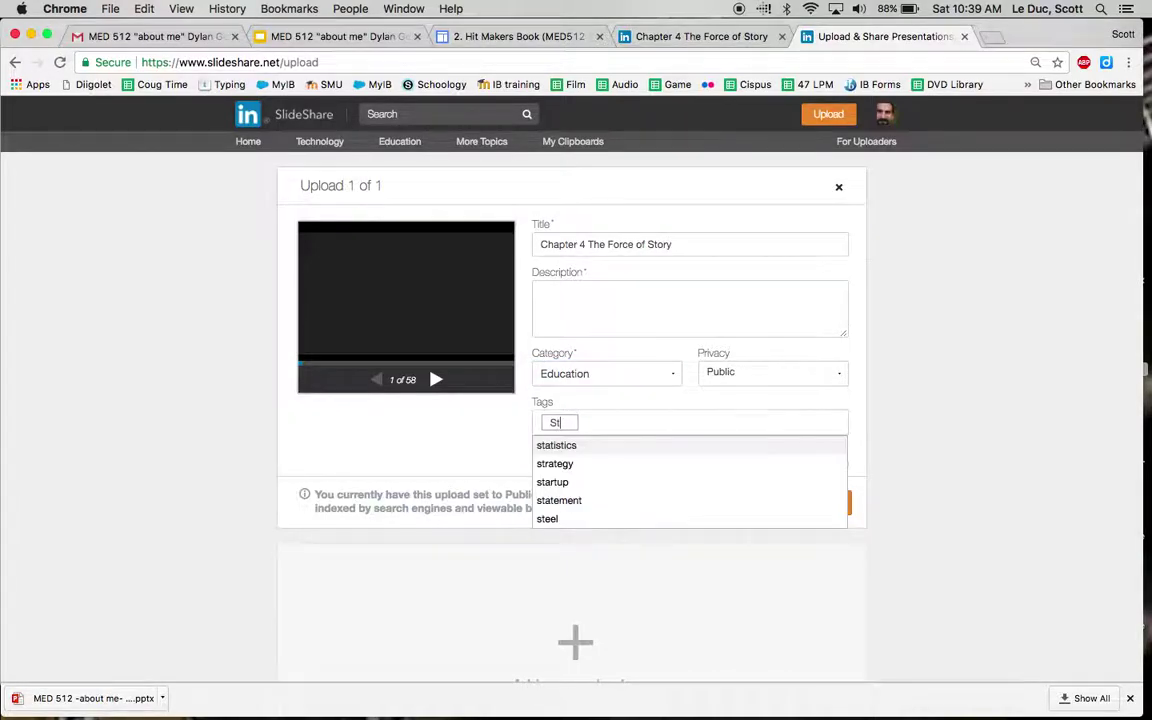
pyautogui.press('Return')
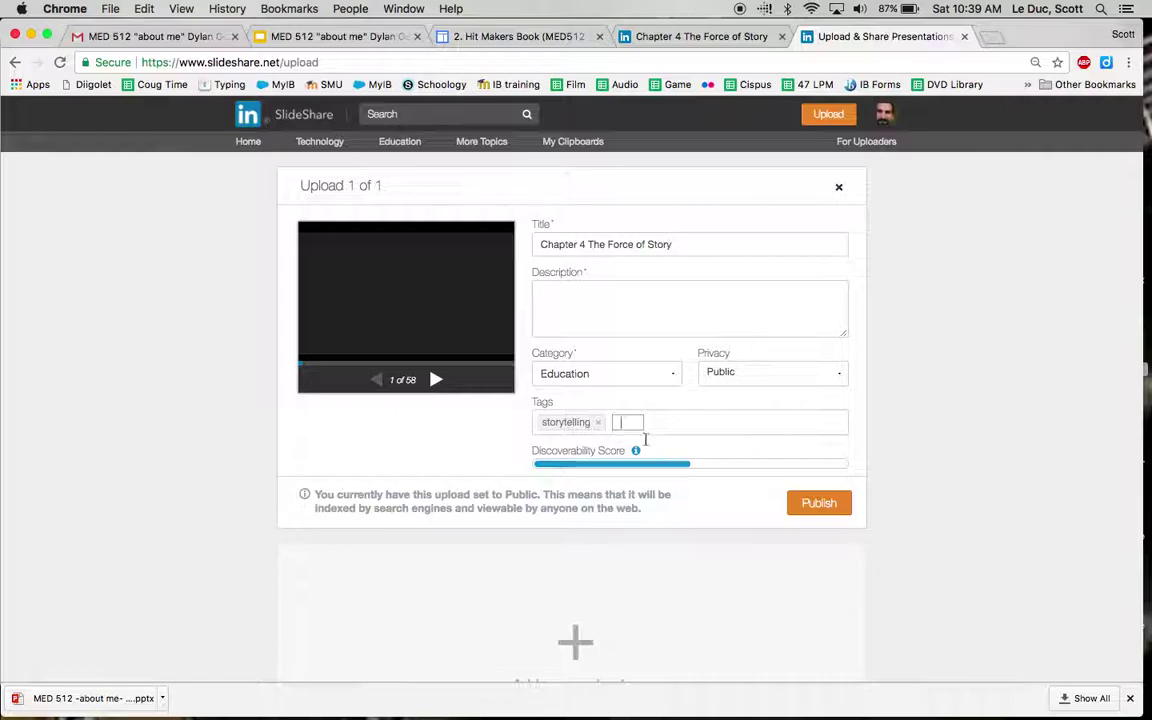
# Step: Enter the description 'Something!' and publish the presentation
pyautogui.click(820, 510)
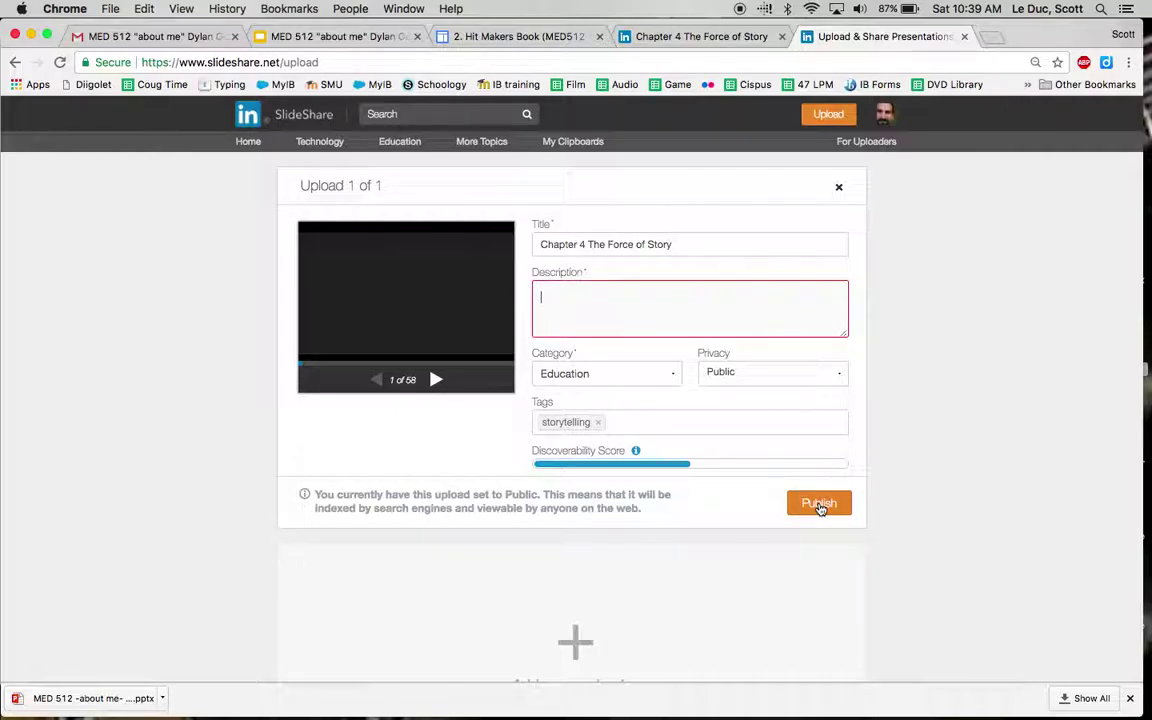
pyautogui.write('So')
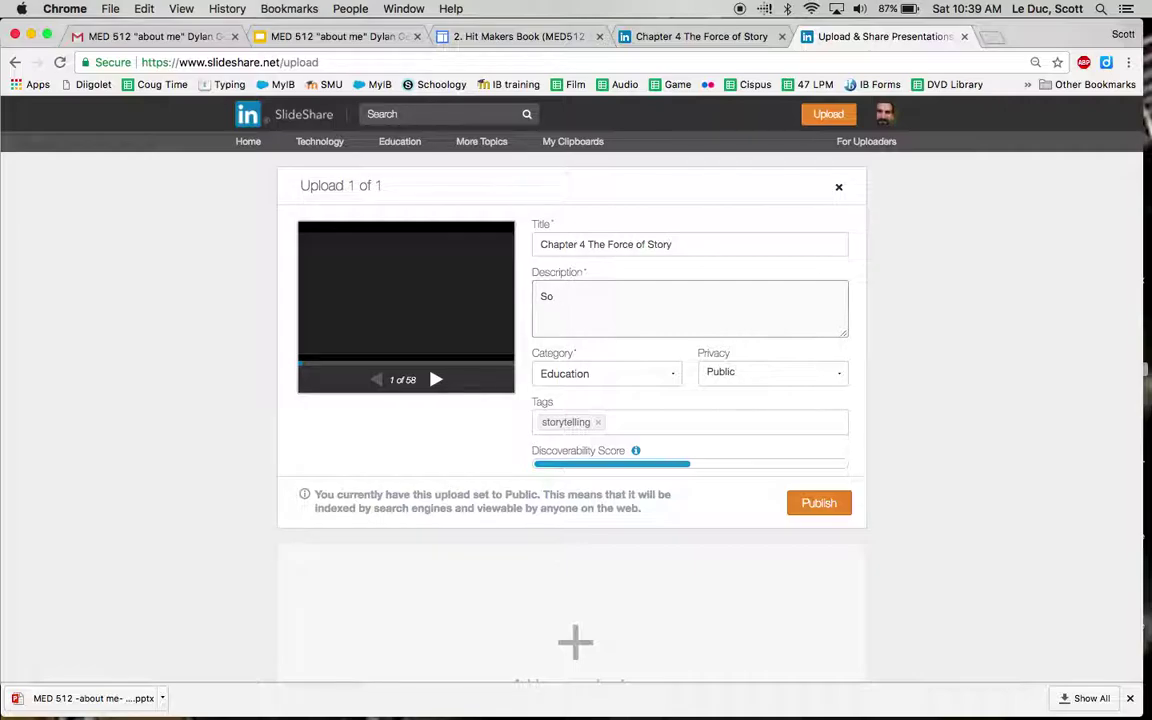
pyautogui.write('mething!')
pyautogui.click(818, 502)
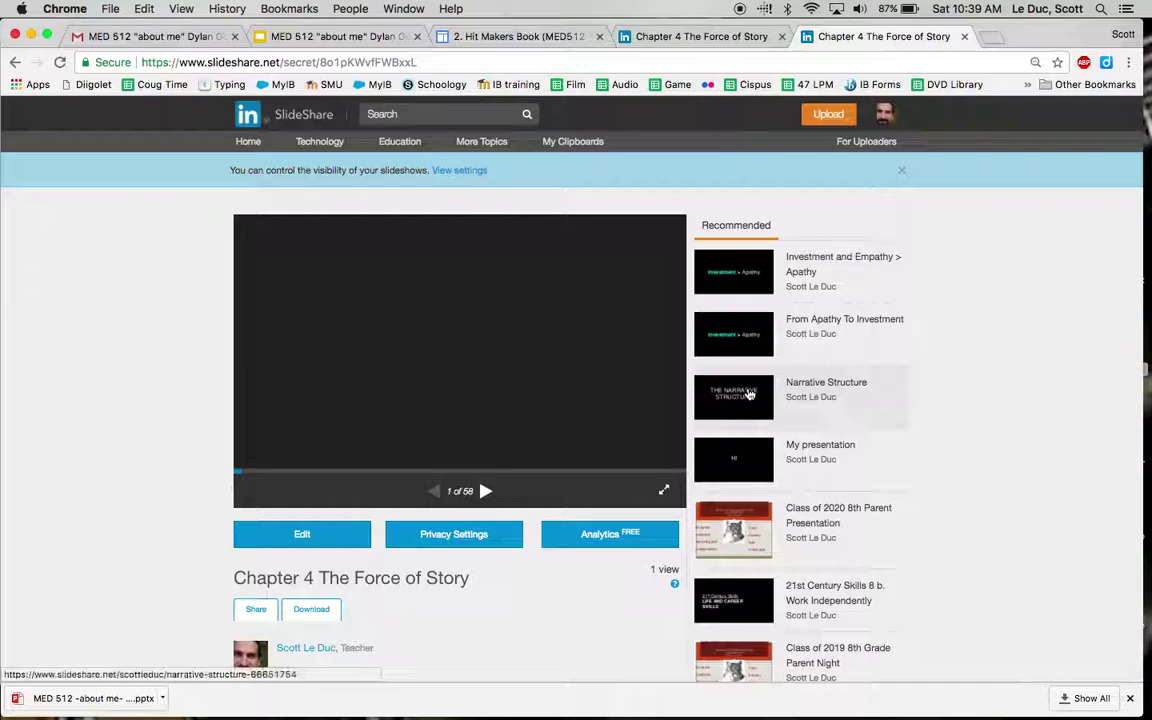
# Step: Copy the published deck's URL and go back to the 2. Hit Makers Book tab
pyautogui.click(318, 62)
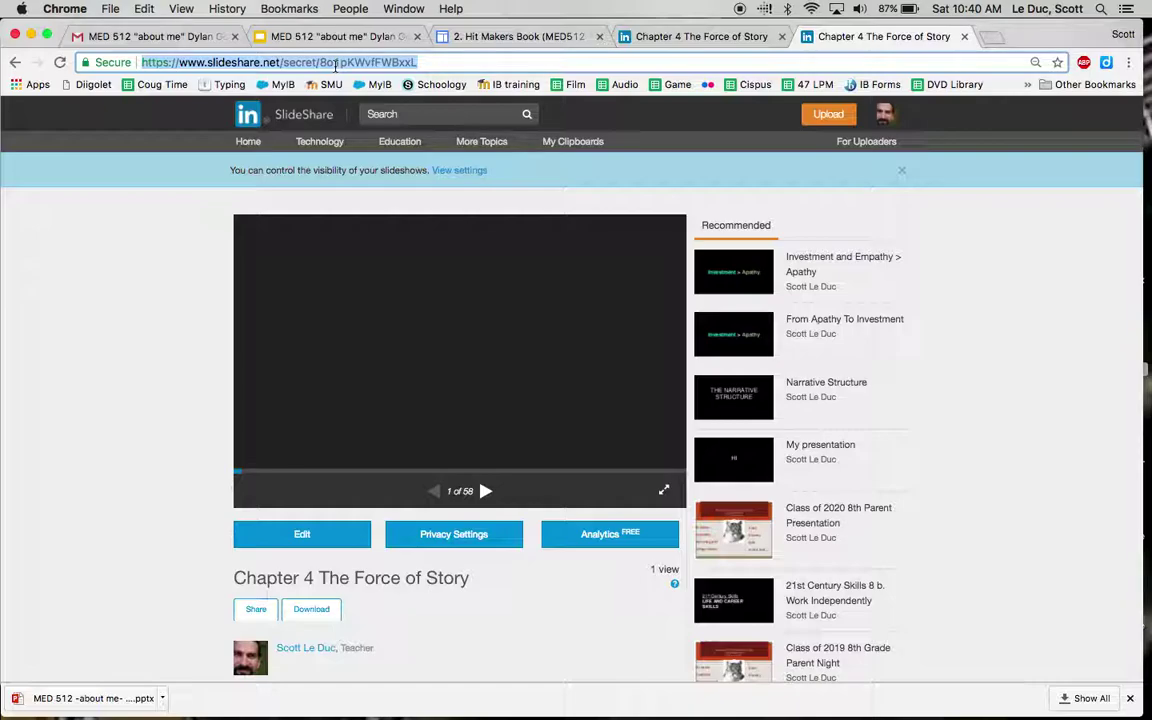
pyautogui.click(525, 36)
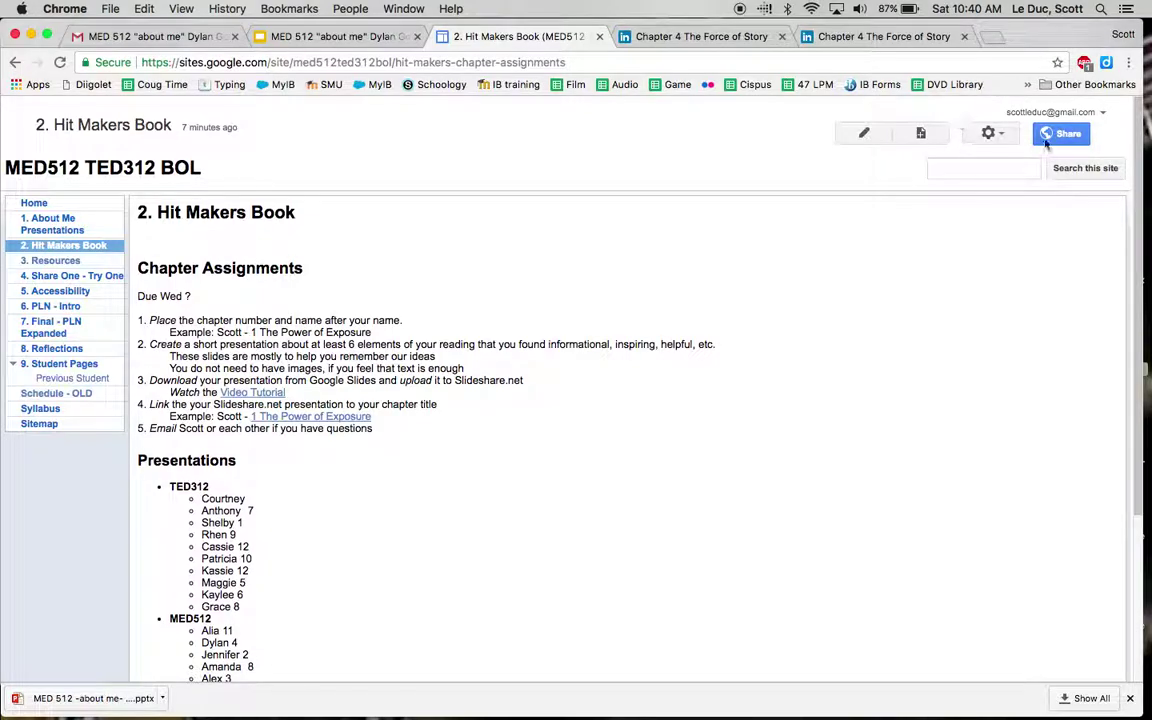
# Step: Sign out, search 'google sites', and sign back in with the personal Google account
pyautogui.click(1094, 117)
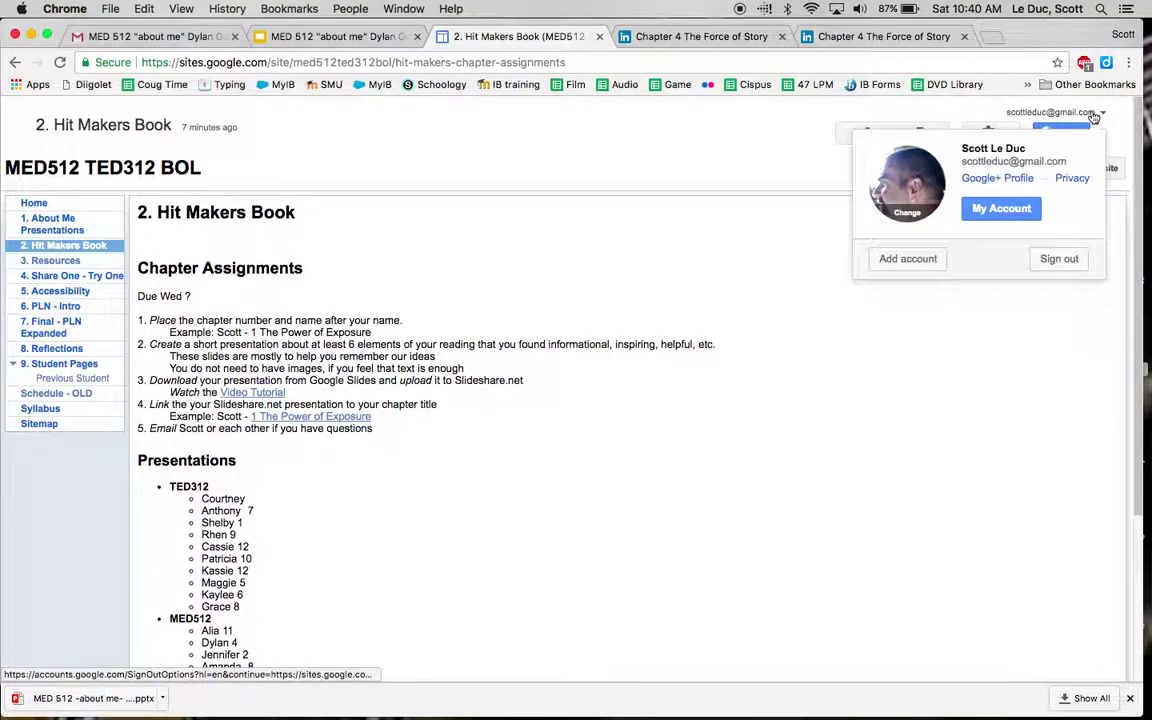
pyautogui.click(1066, 257)
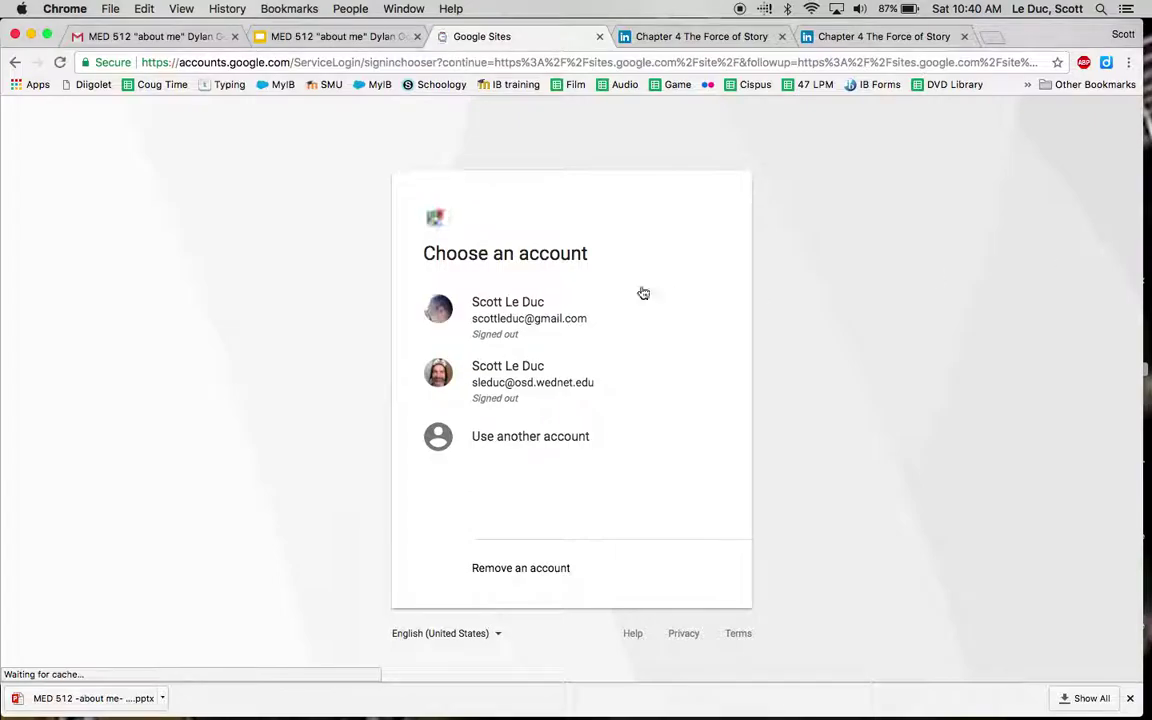
pyautogui.click(330, 63)
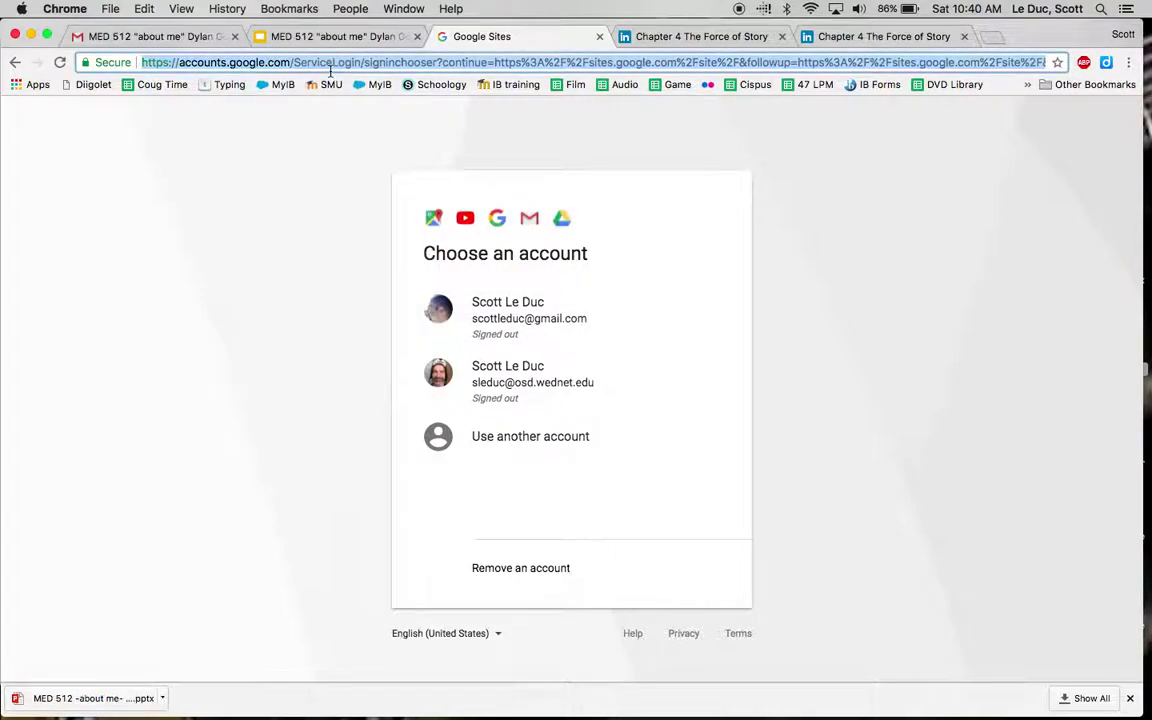
pyautogui.write('googe')
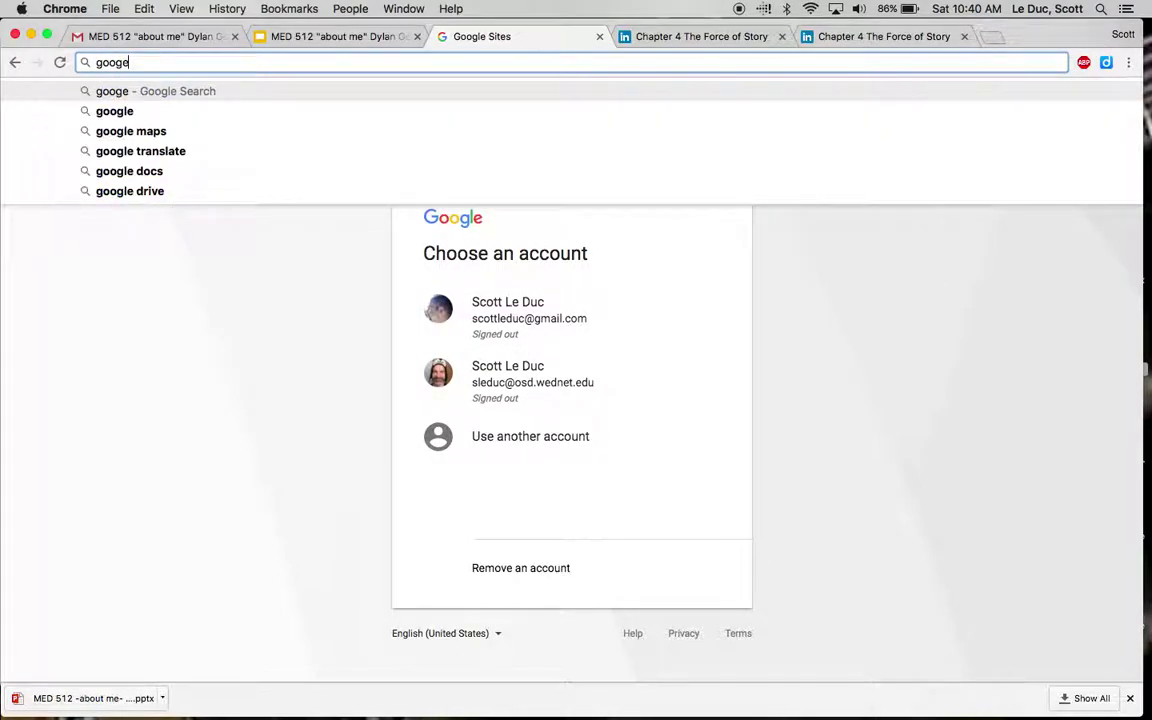
pyautogui.press('BackSpace')
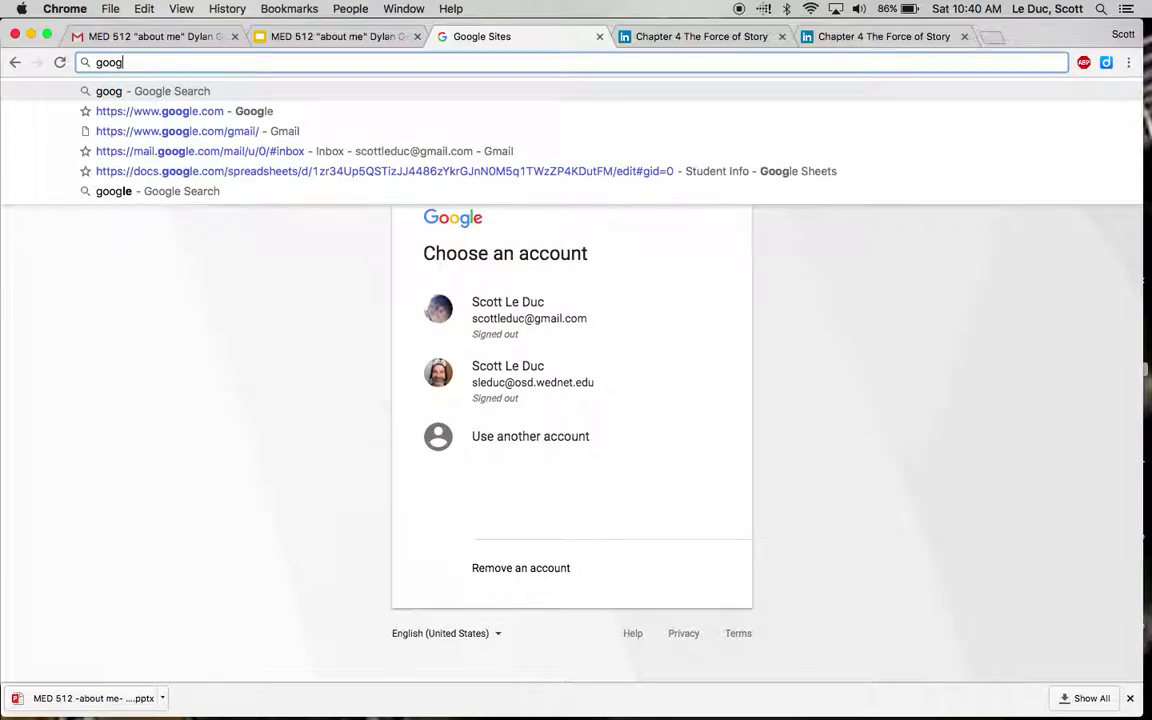
pyautogui.write('le sites')
pyautogui.press('Return')
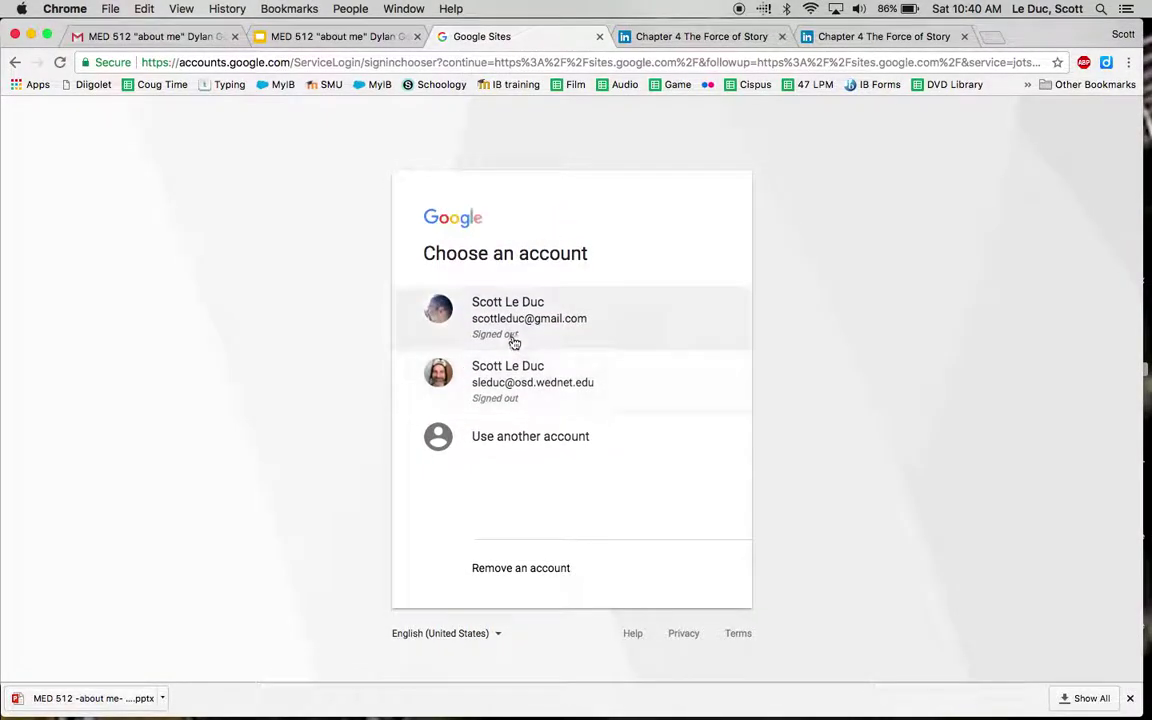
pyautogui.click(476, 320)
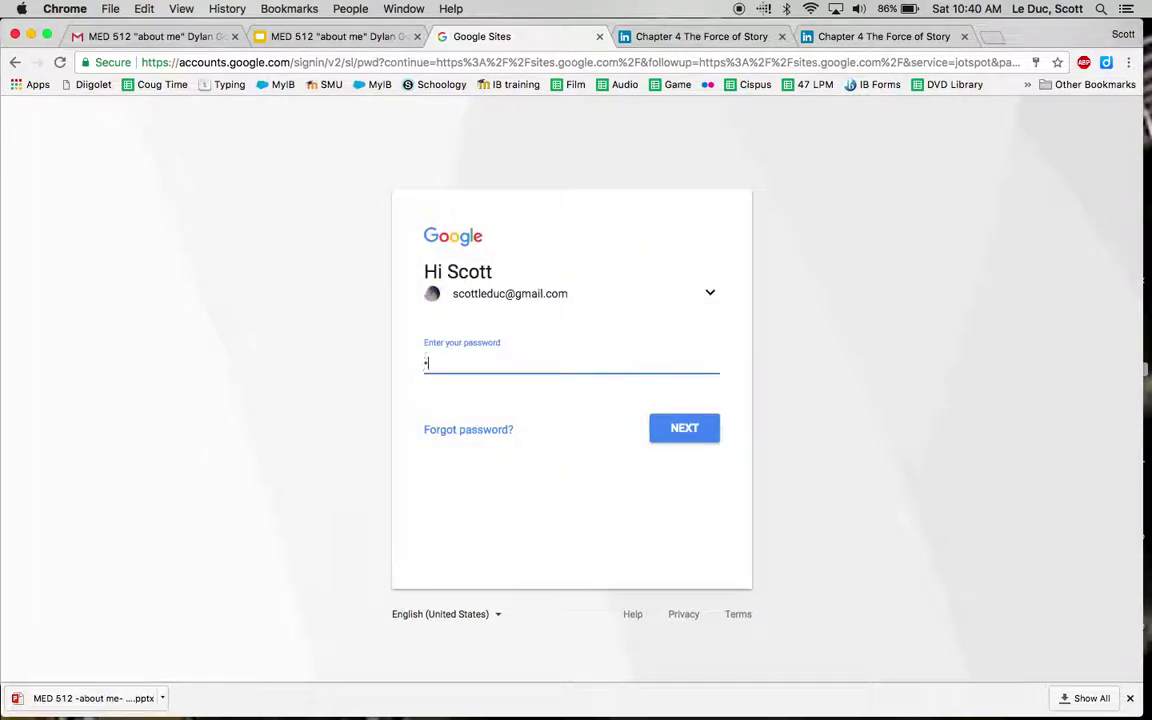
pyautogui.press('Return')
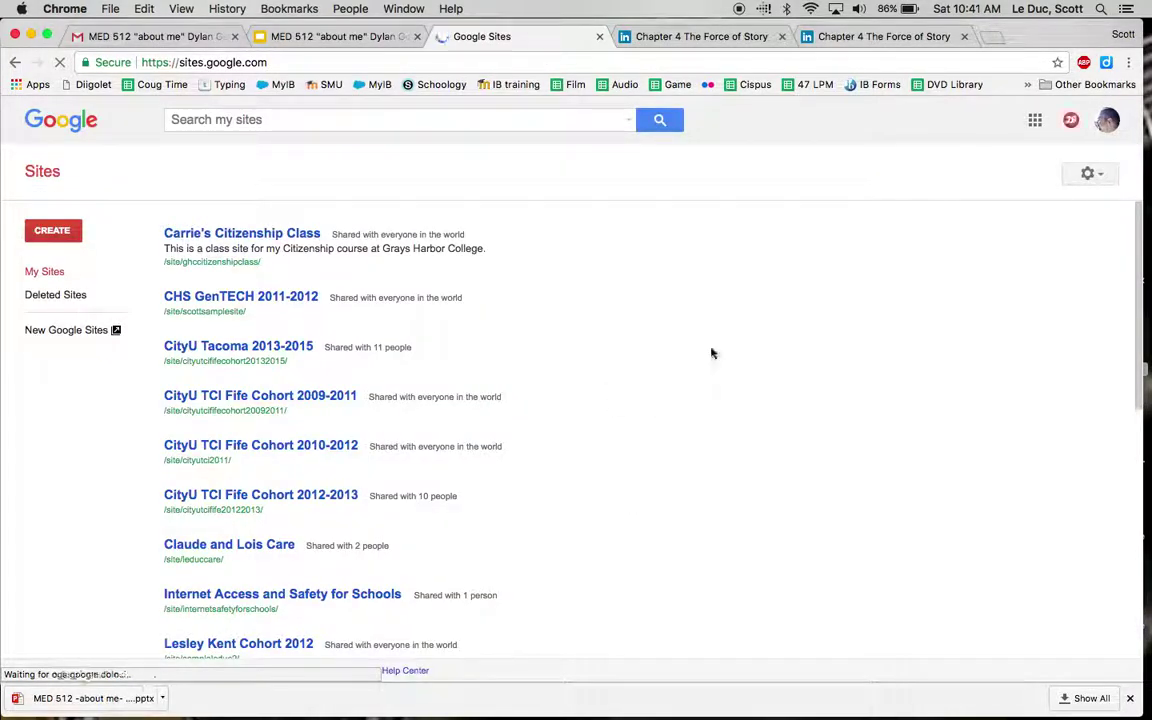
# Step: Scroll down the My Sites list toward the MED512 TED312 BOL site
pyautogui.scroll(-5, 712, 352)
pyautogui.scroll(-1, 712, 352)
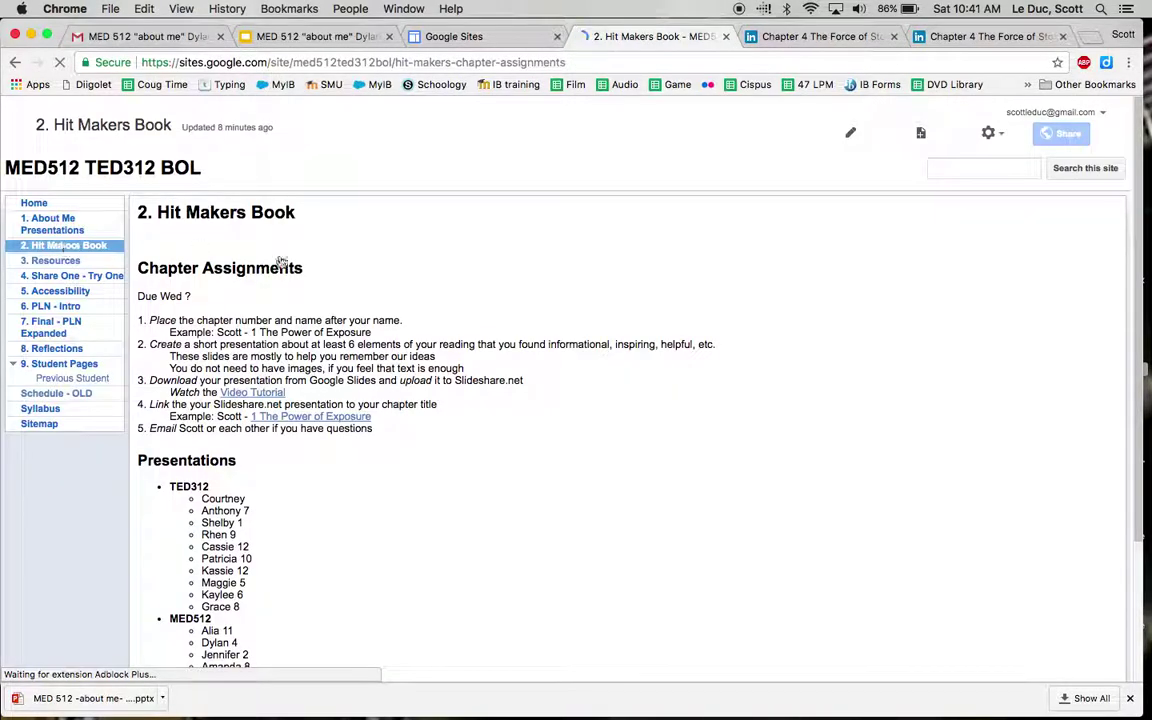
pyautogui.scroll(-5, 420, 320)
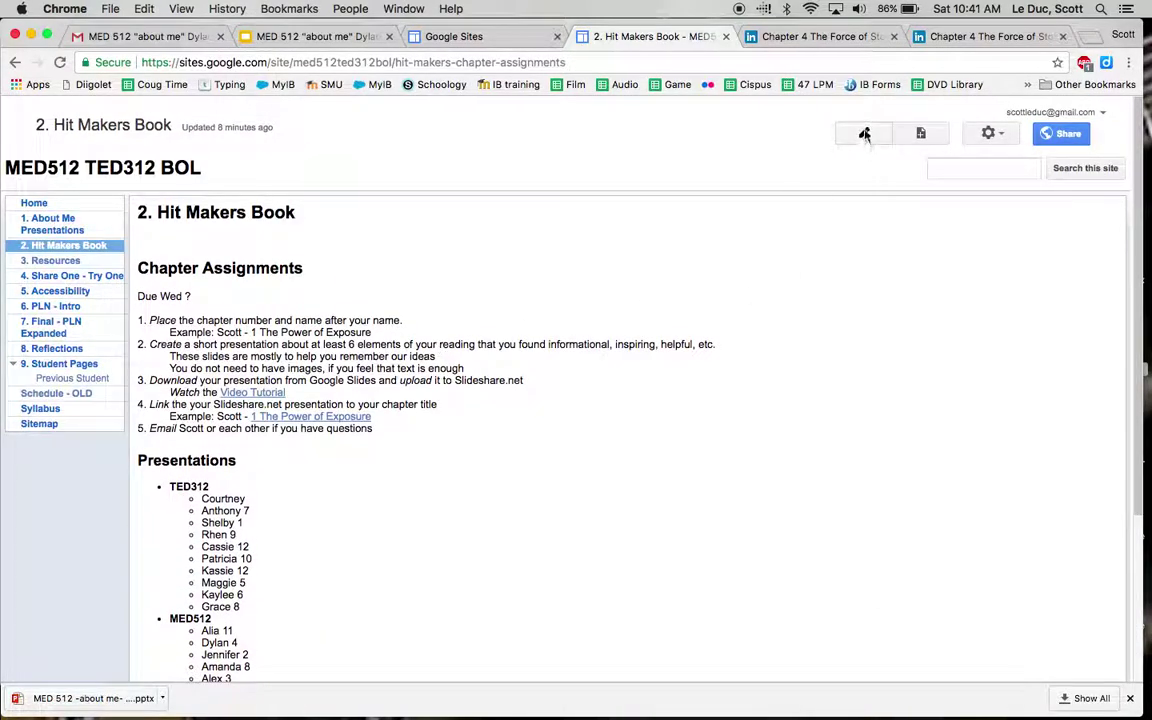
# Step: Link the student's first name in the MED512 list to the pasted SlideShare URL and save
pyautogui.click(865, 135)
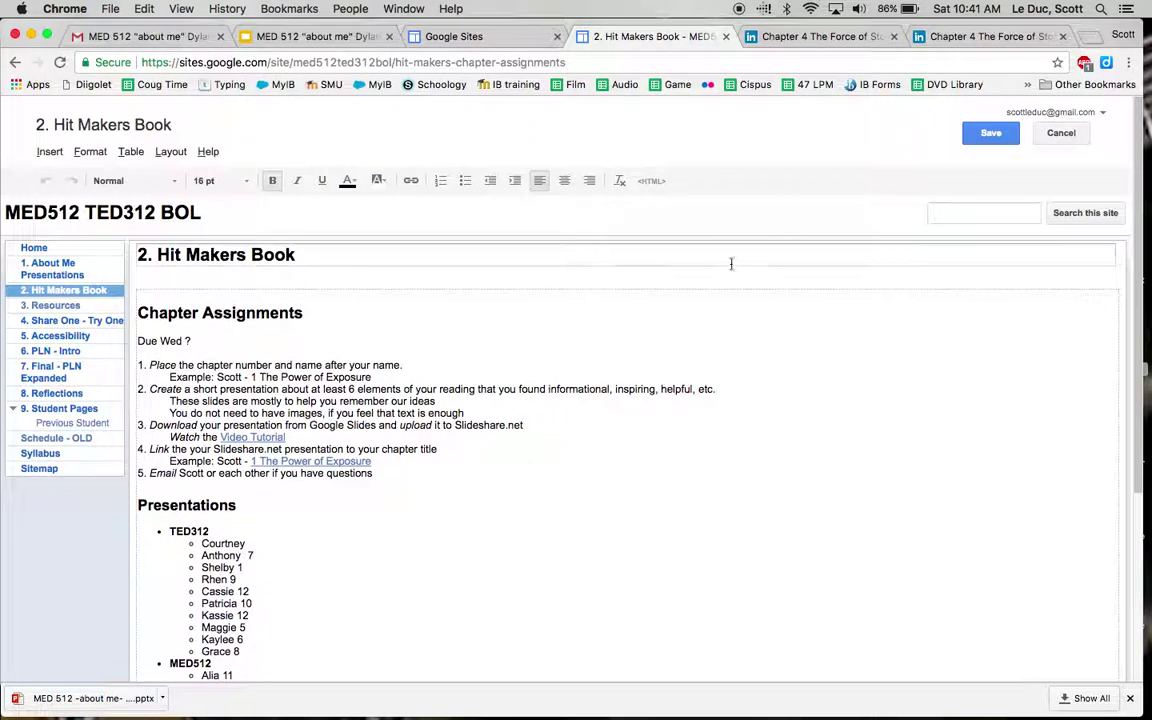
pyautogui.scroll(-5, 725, 268)
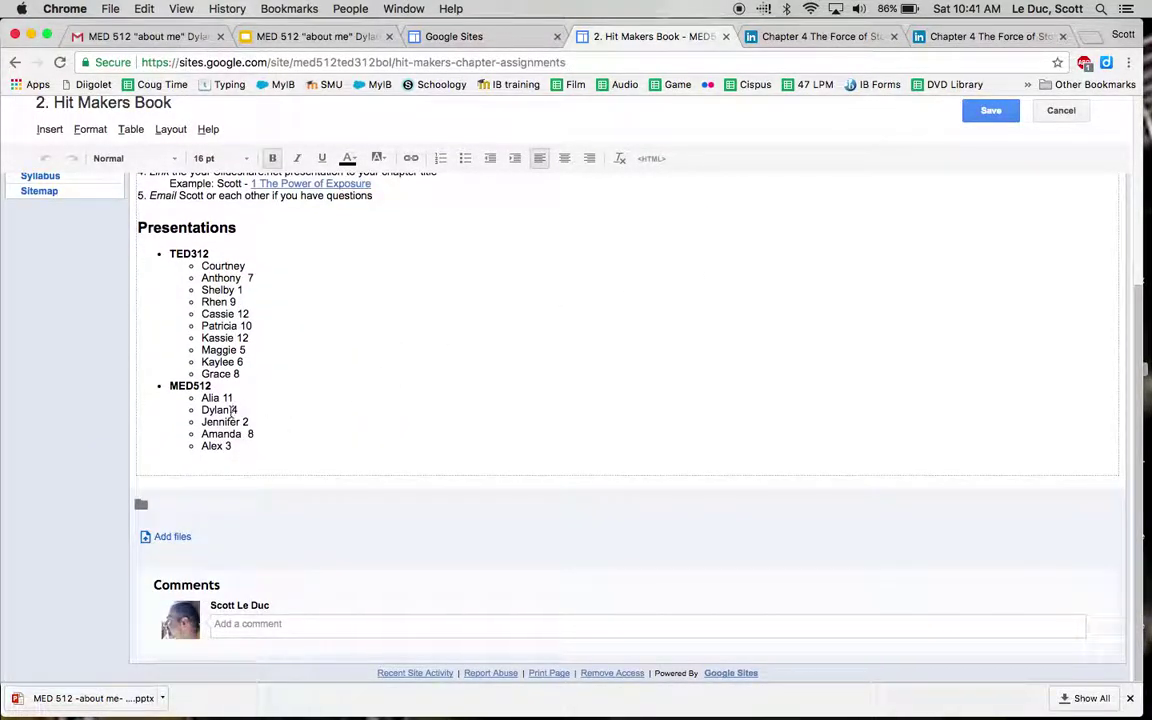
pyautogui.moveTo(228, 413); pyautogui.dragTo(197, 410)
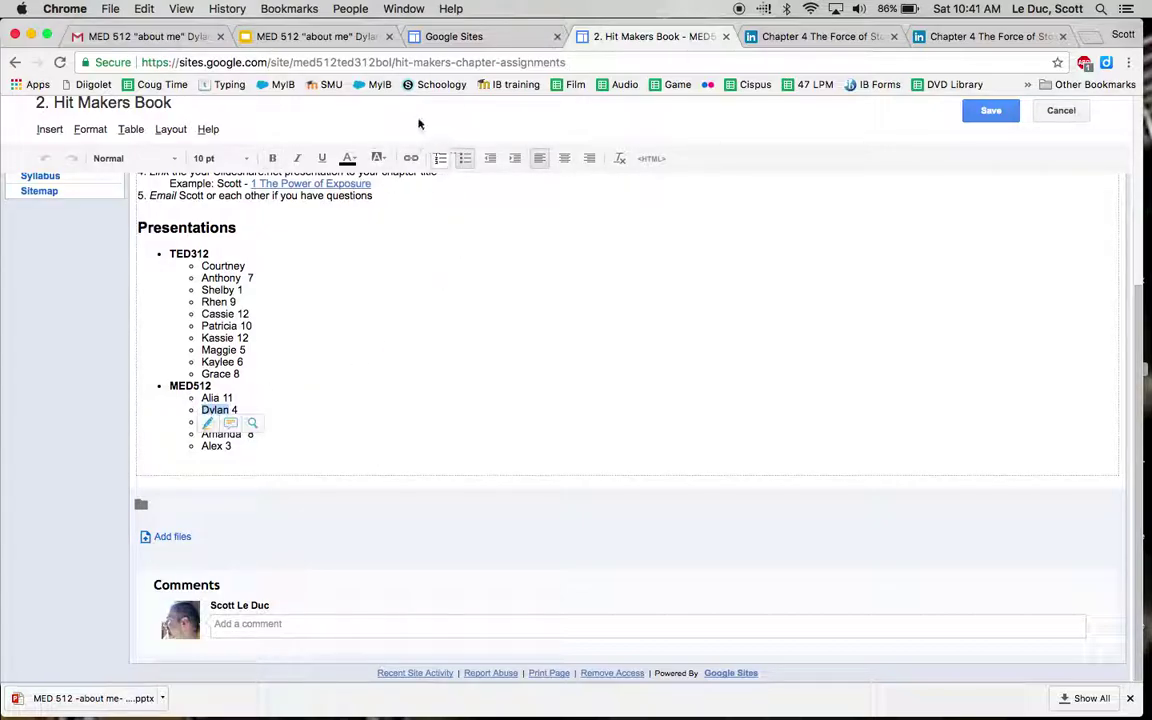
pyautogui.click(410, 160)
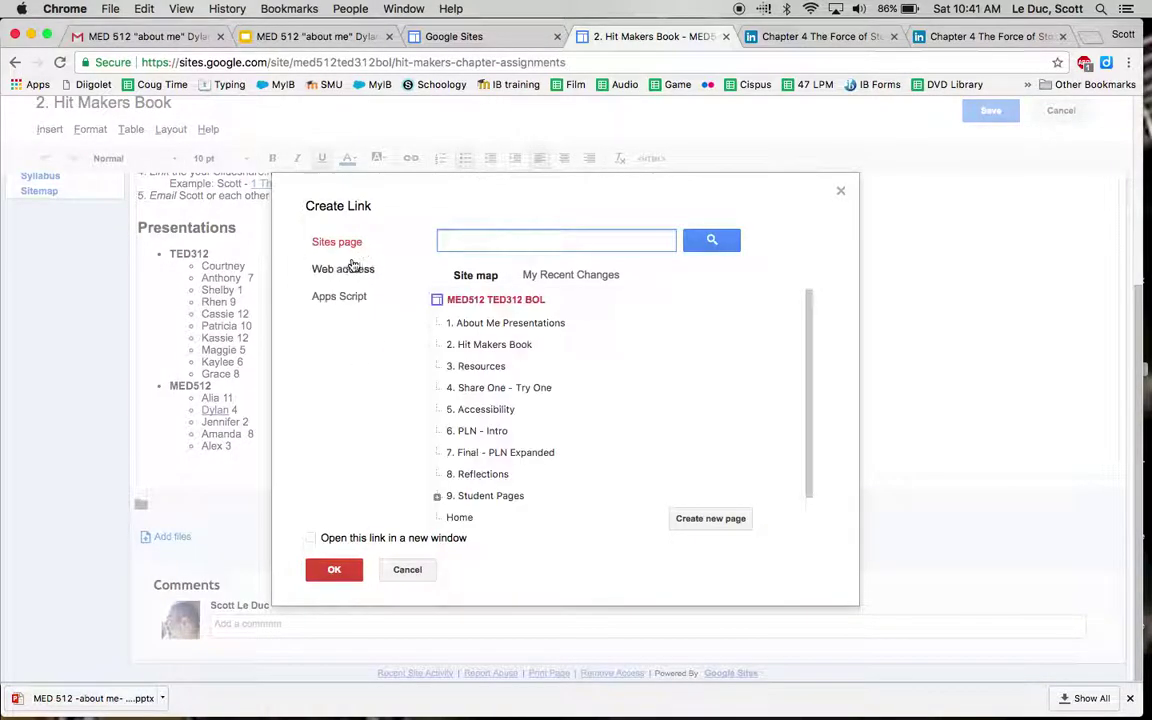
pyautogui.click(325, 268)
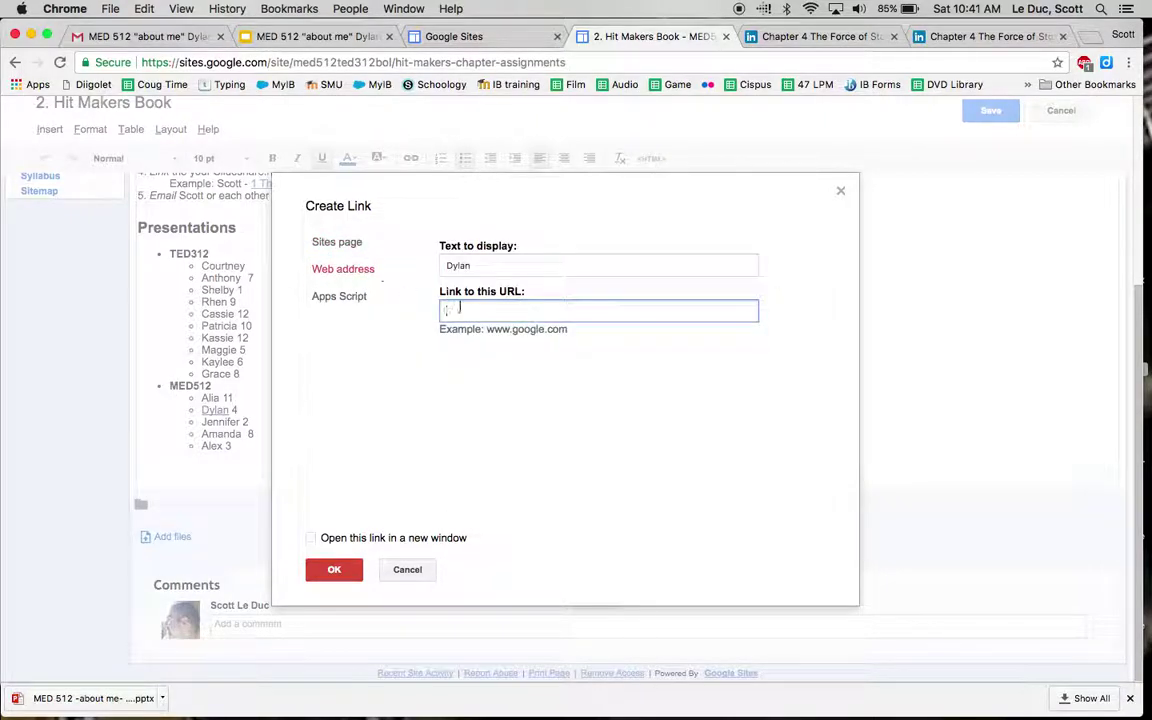
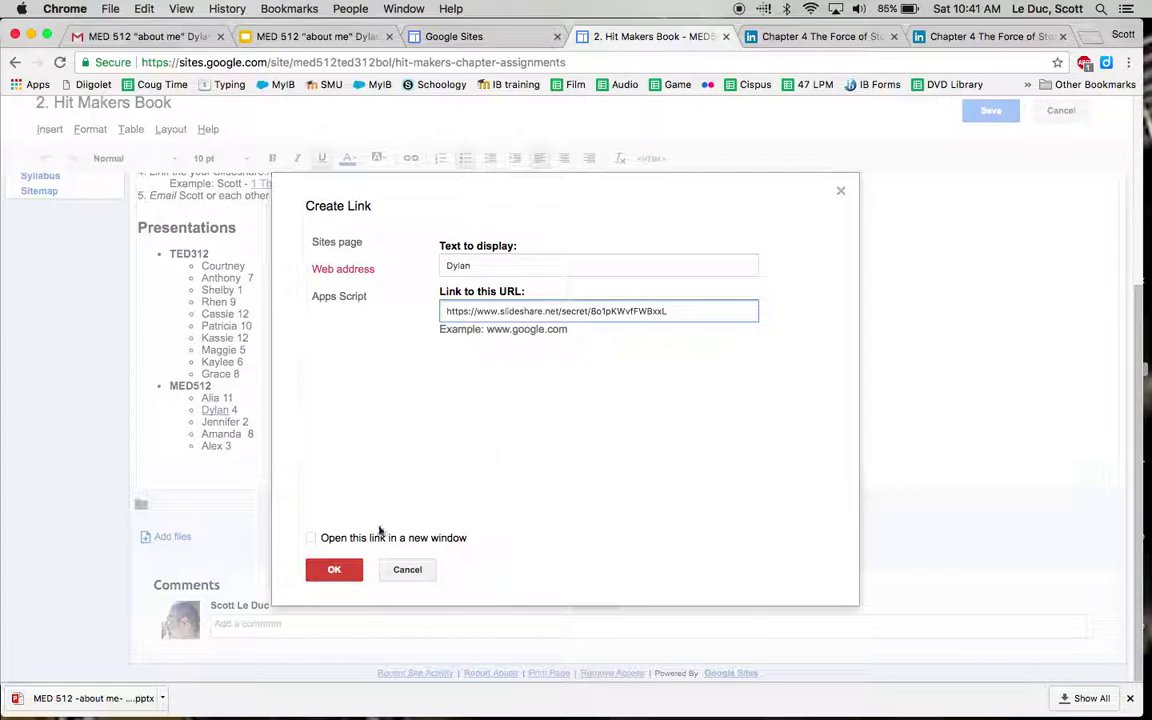
pyautogui.click(332, 569)
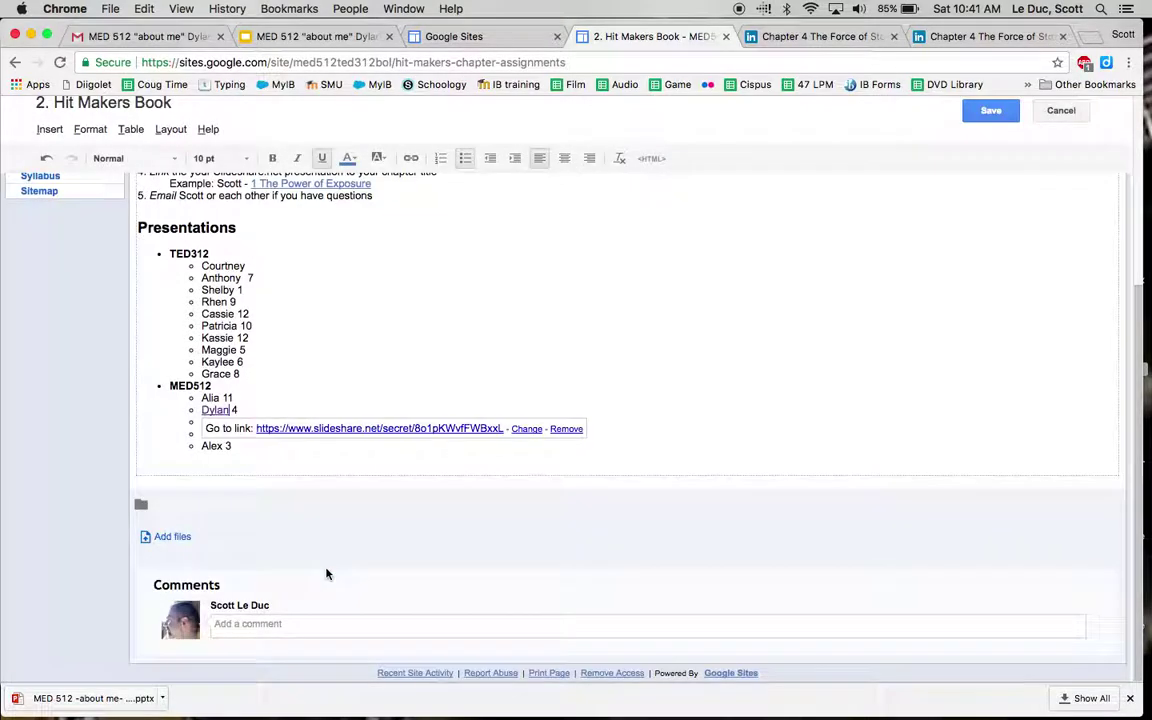
pyautogui.click(455, 332)
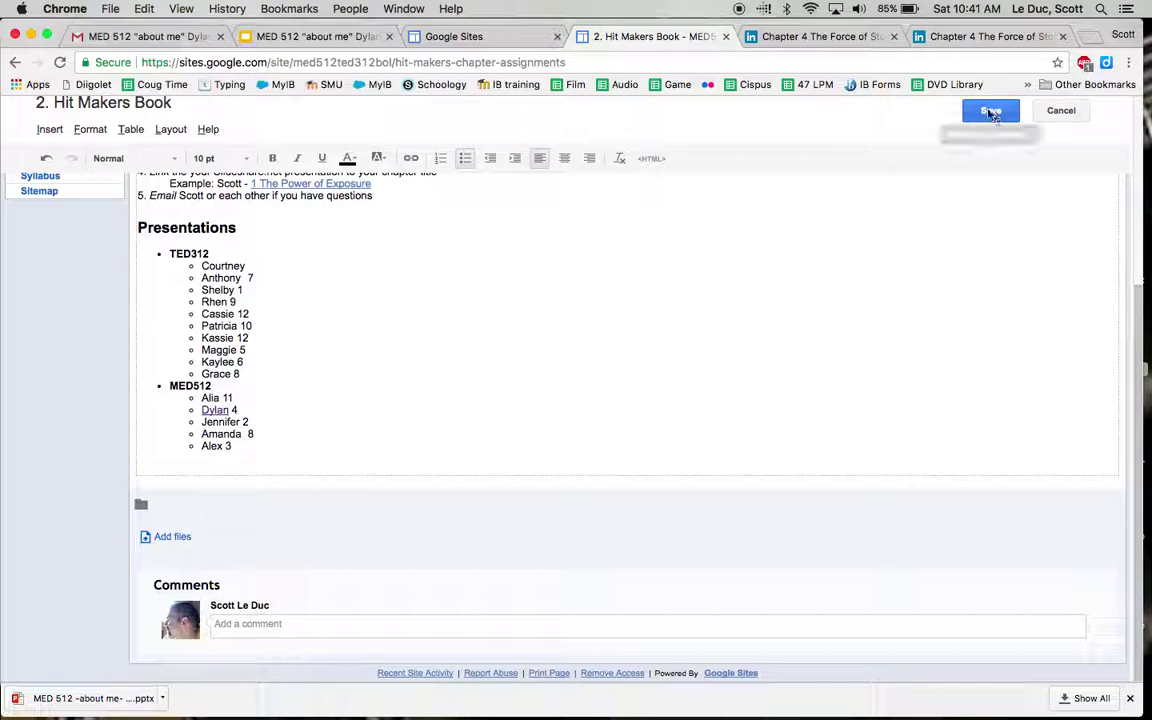
pyautogui.click(988, 112)
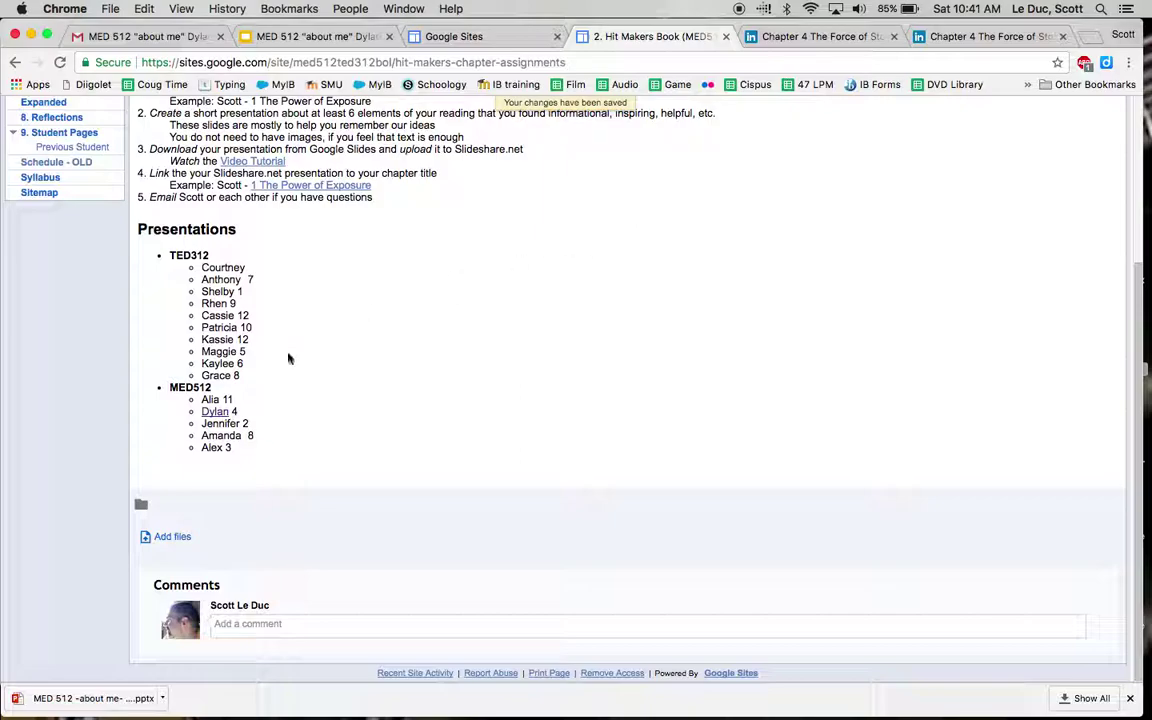
# Step: Follow the student's name link and step from slide 1 to slide 2 and back
pyautogui.click(215, 412)
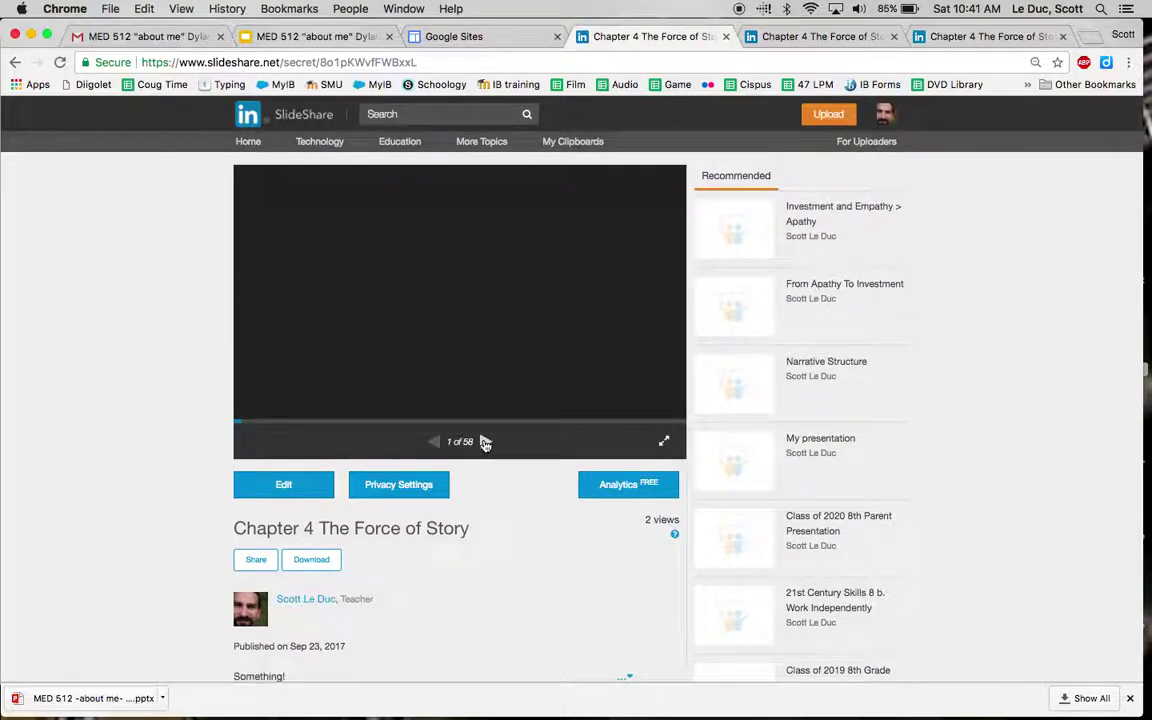
pyautogui.click(485, 441)
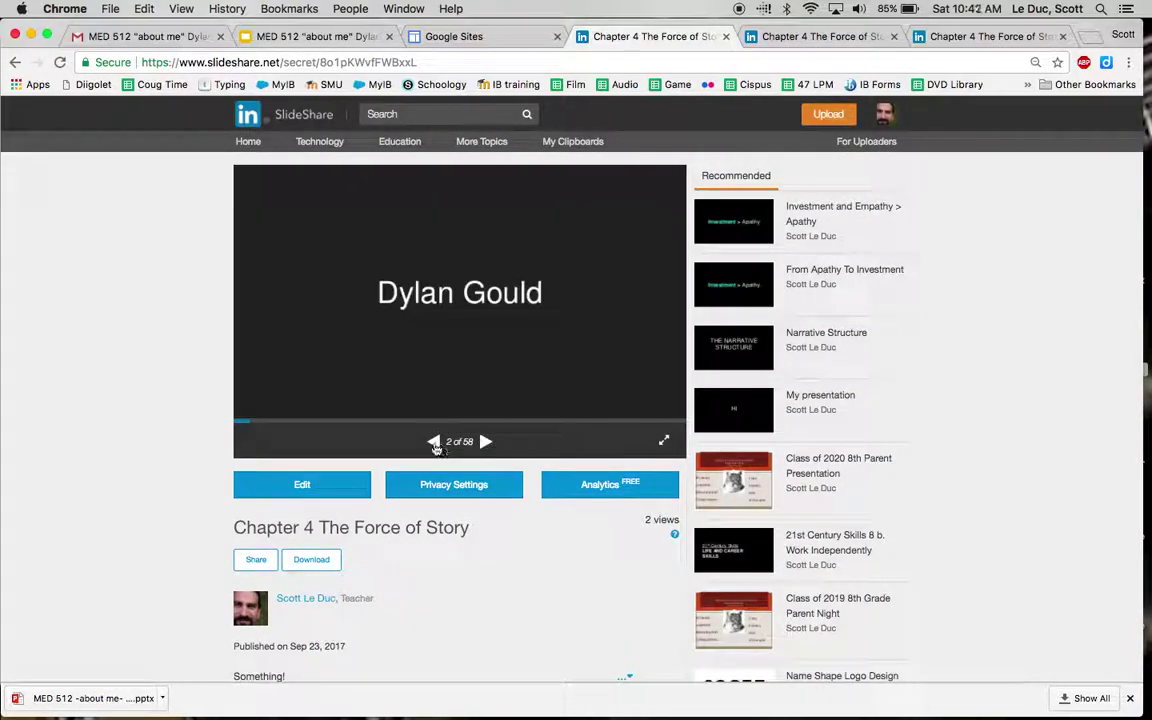
pyautogui.click(434, 443)
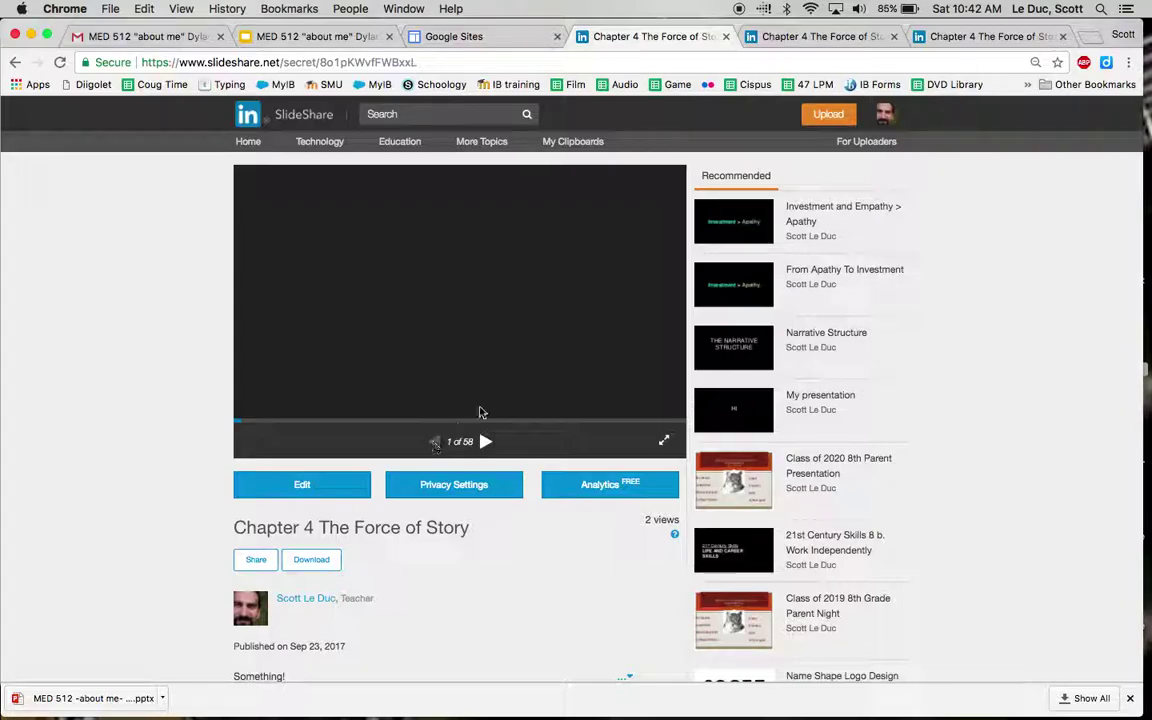
# Step: Reload the Hit Makers Book page to show the link, then return to your Chapter 4 upload
pyautogui.click(478, 40)
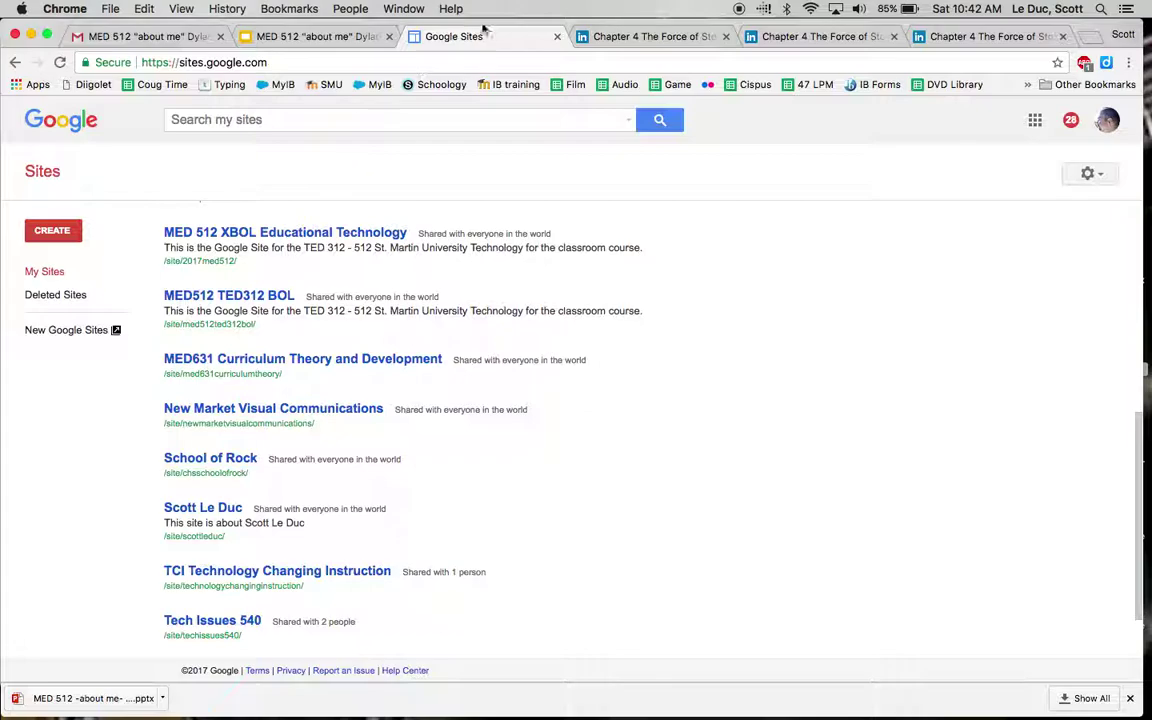
pyautogui.click(624, 38)
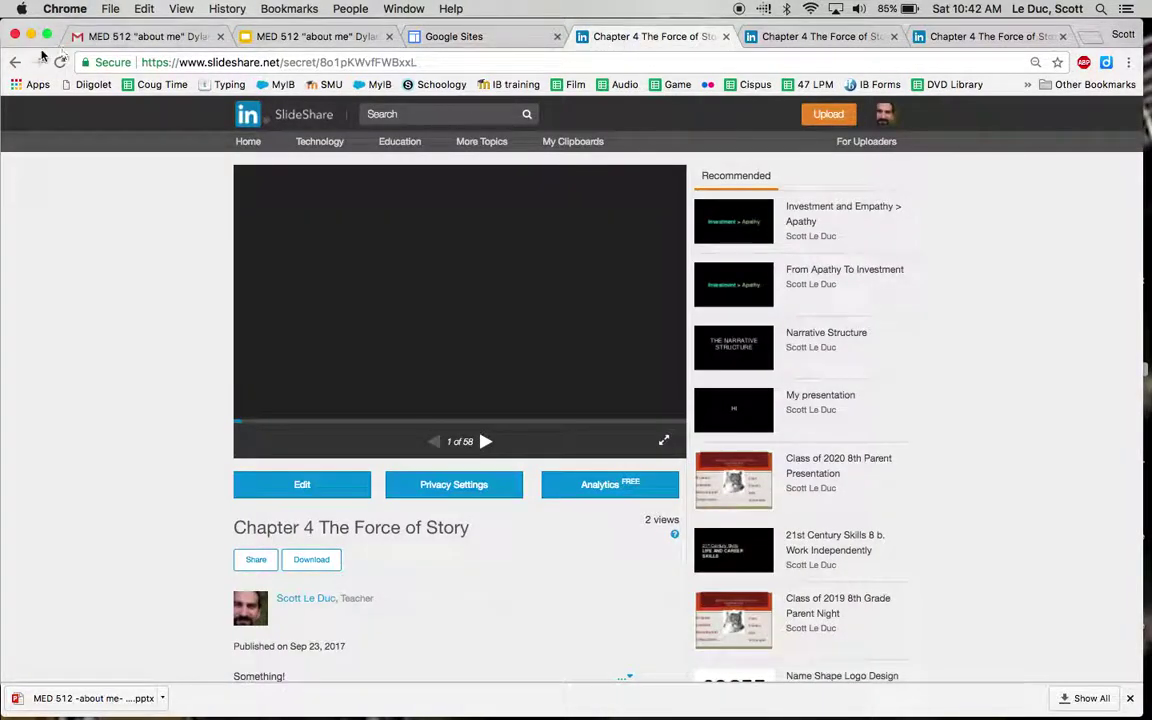
pyautogui.click(15, 63)
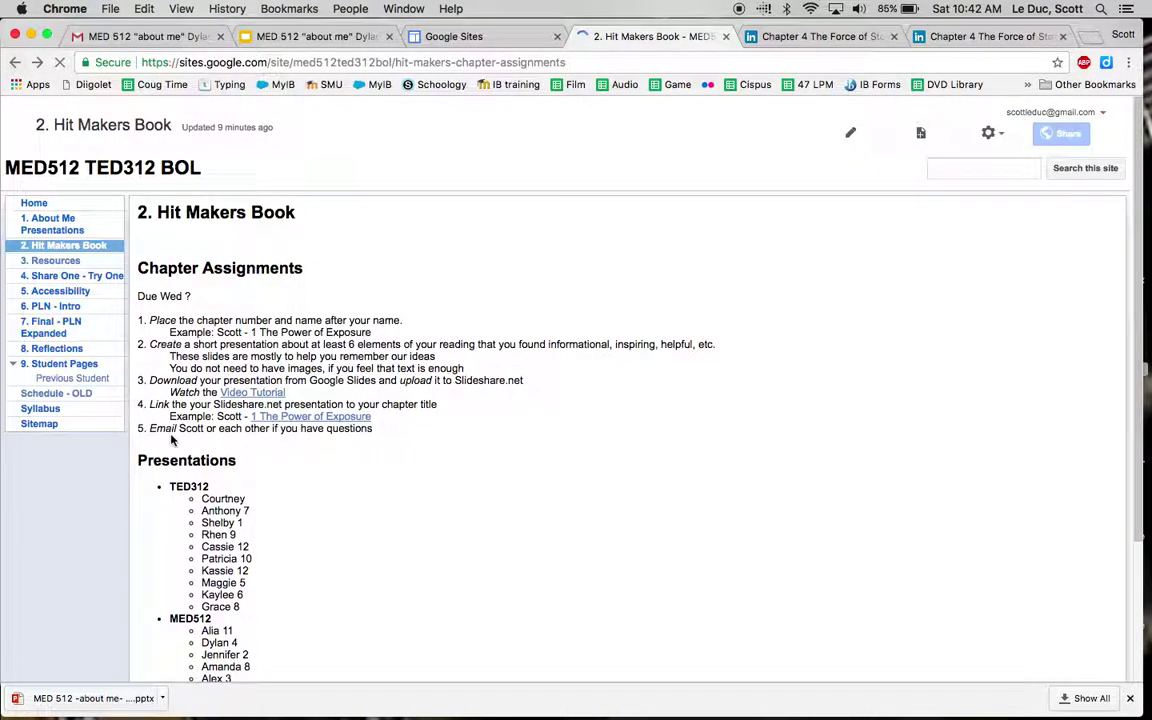
pyautogui.scroll(-3, 218, 549)
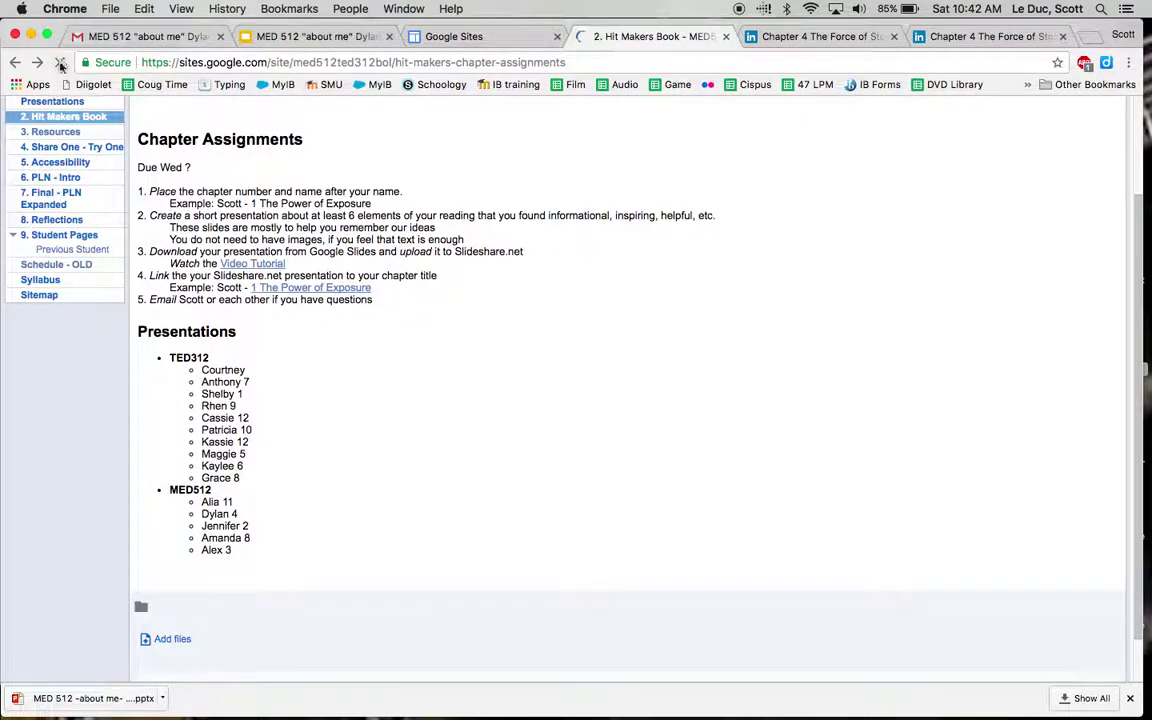
pyautogui.click(60, 62)
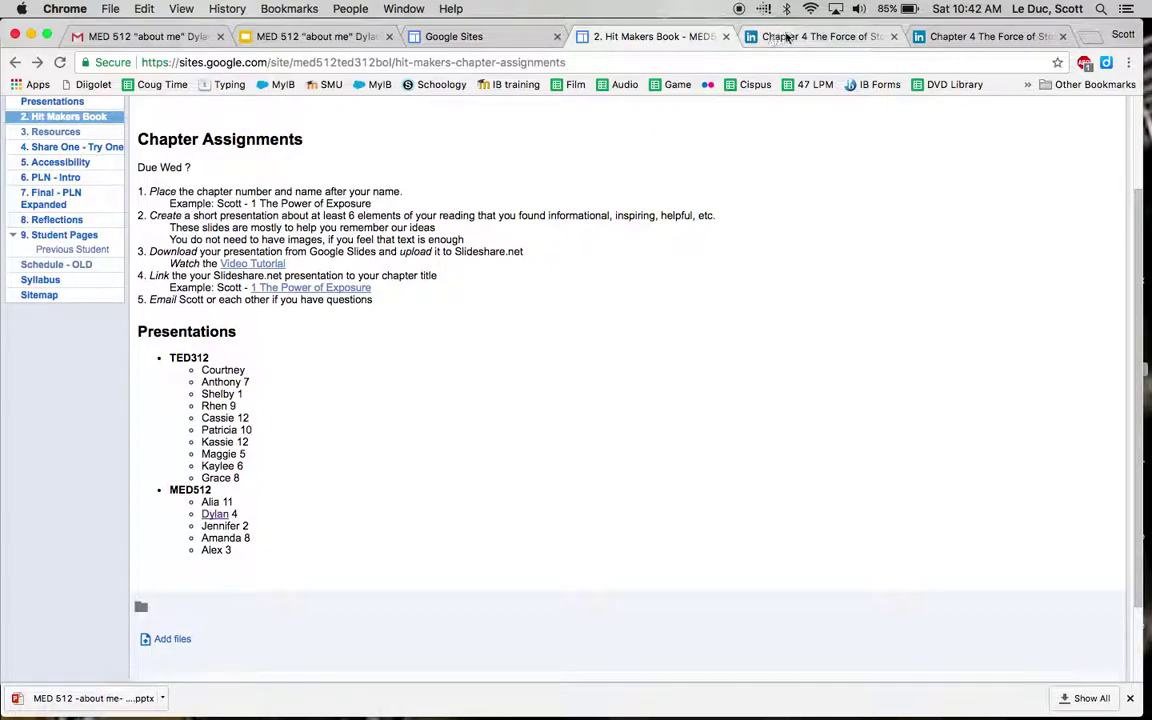
pyautogui.click(793, 38)
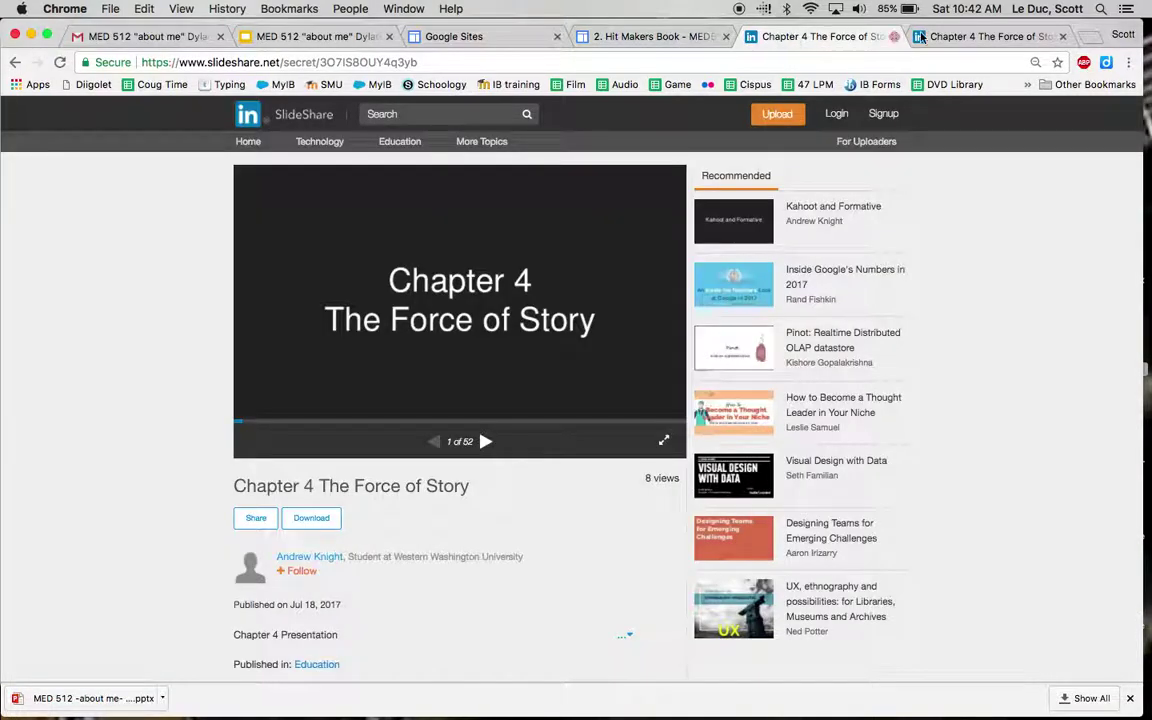
pyautogui.click(967, 38)
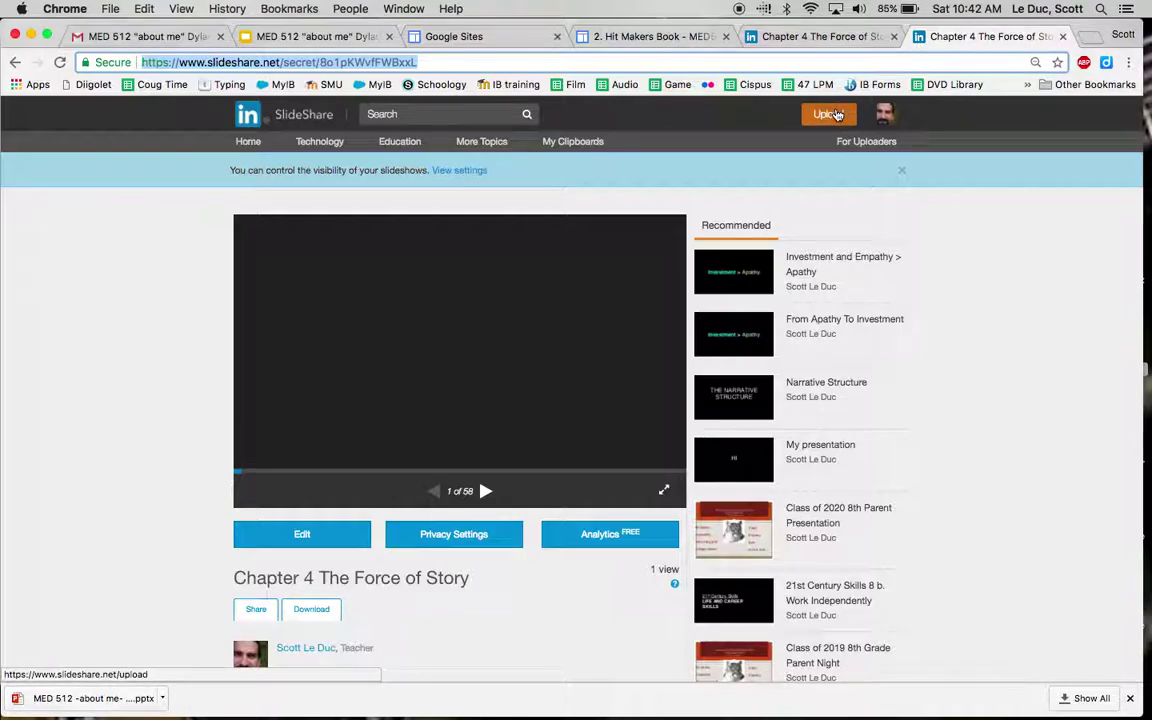
# Step: Open the edit page for the 'Chapter 4 The Force of Story' presentation from My Uploads
pyautogui.click(884, 114)
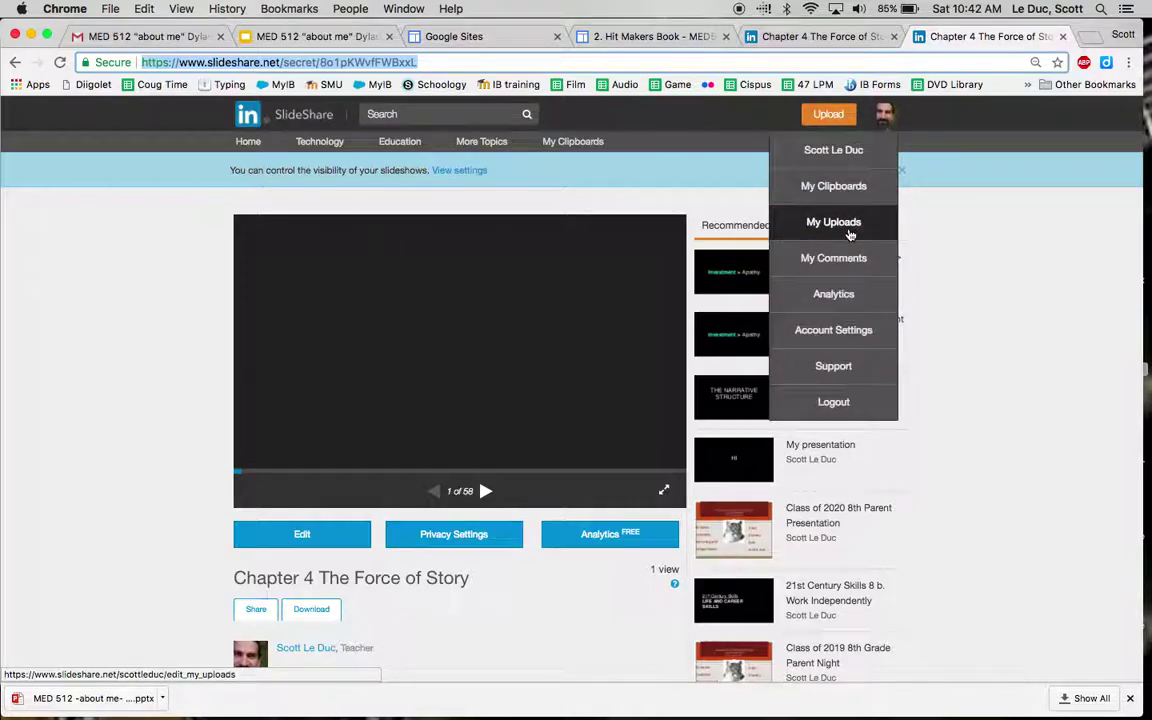
pyautogui.click(847, 224)
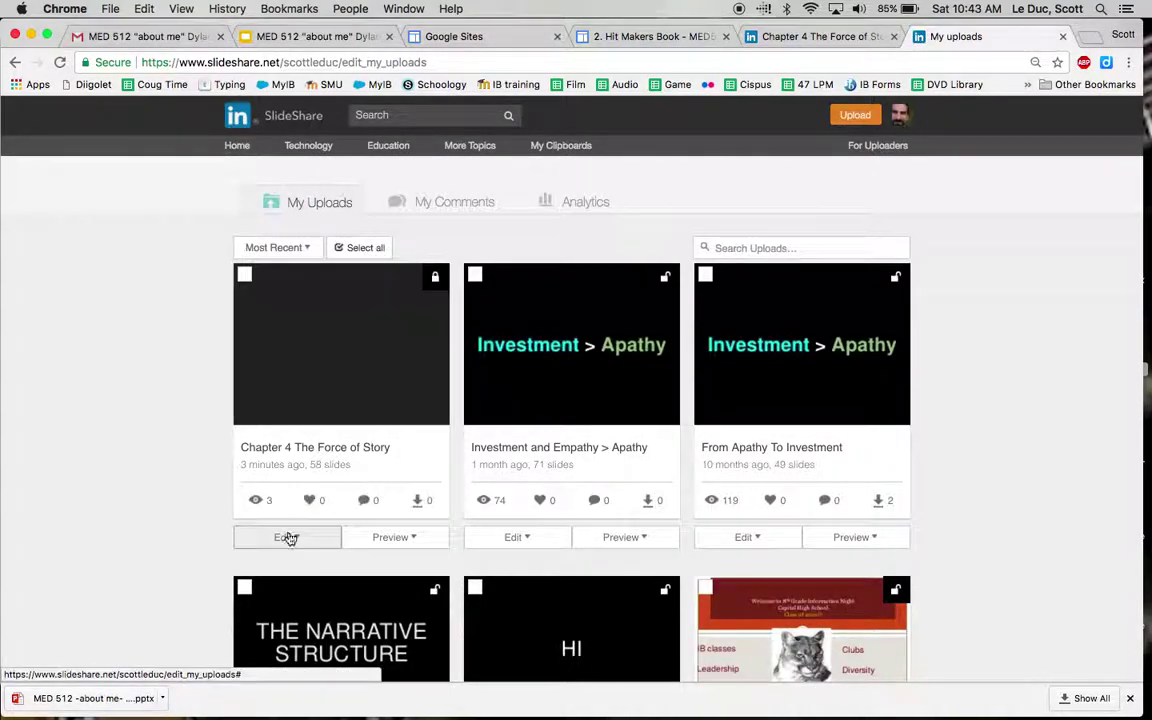
pyautogui.click(287, 538)
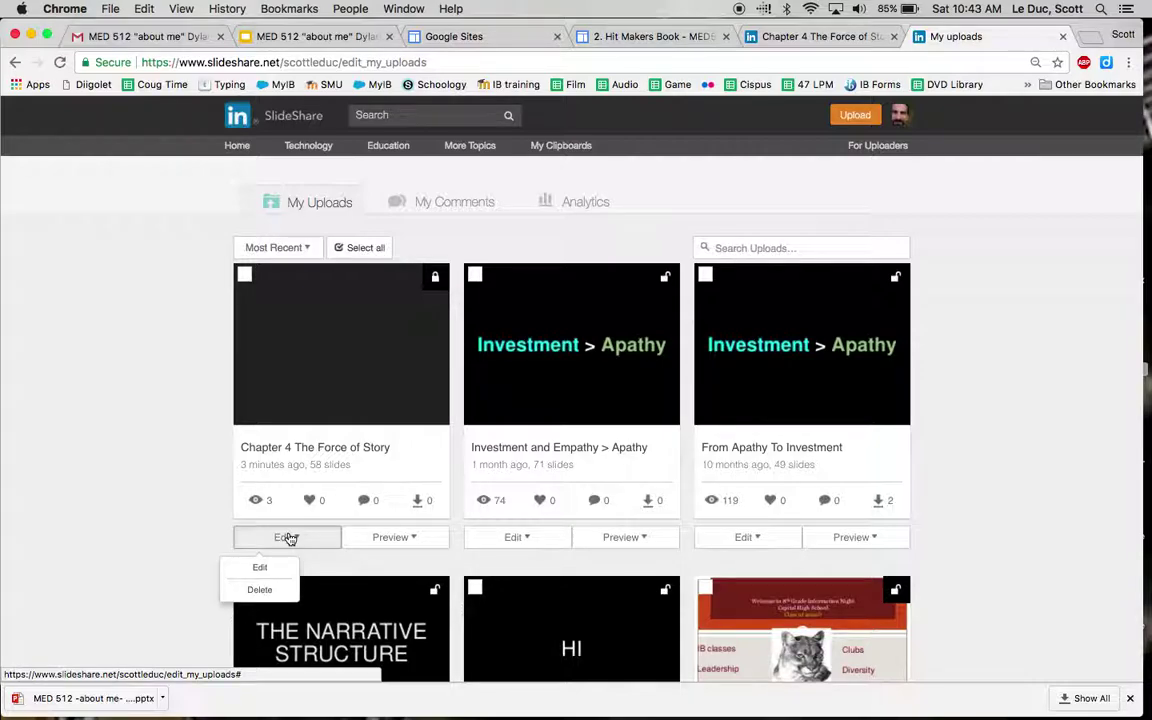
pyautogui.click(263, 568)
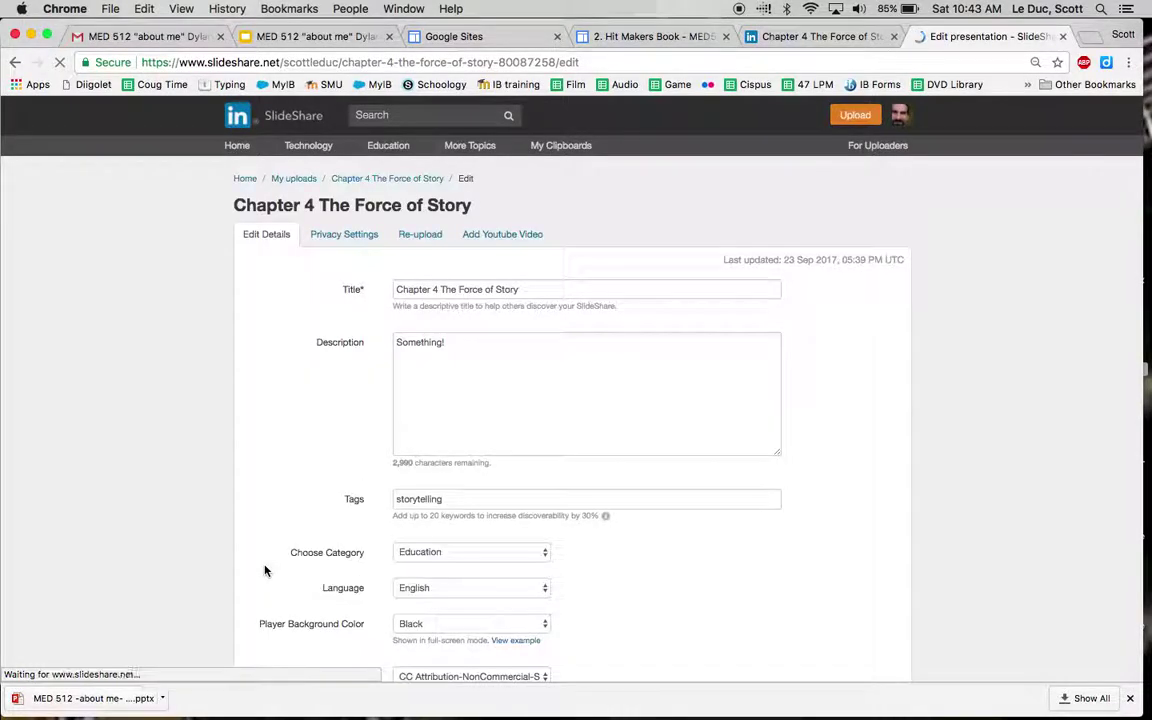
# Step: Select the MED 512 about-me .pptx from the Desktop as the Chapter 4 re-upload file
pyautogui.click(420, 234)
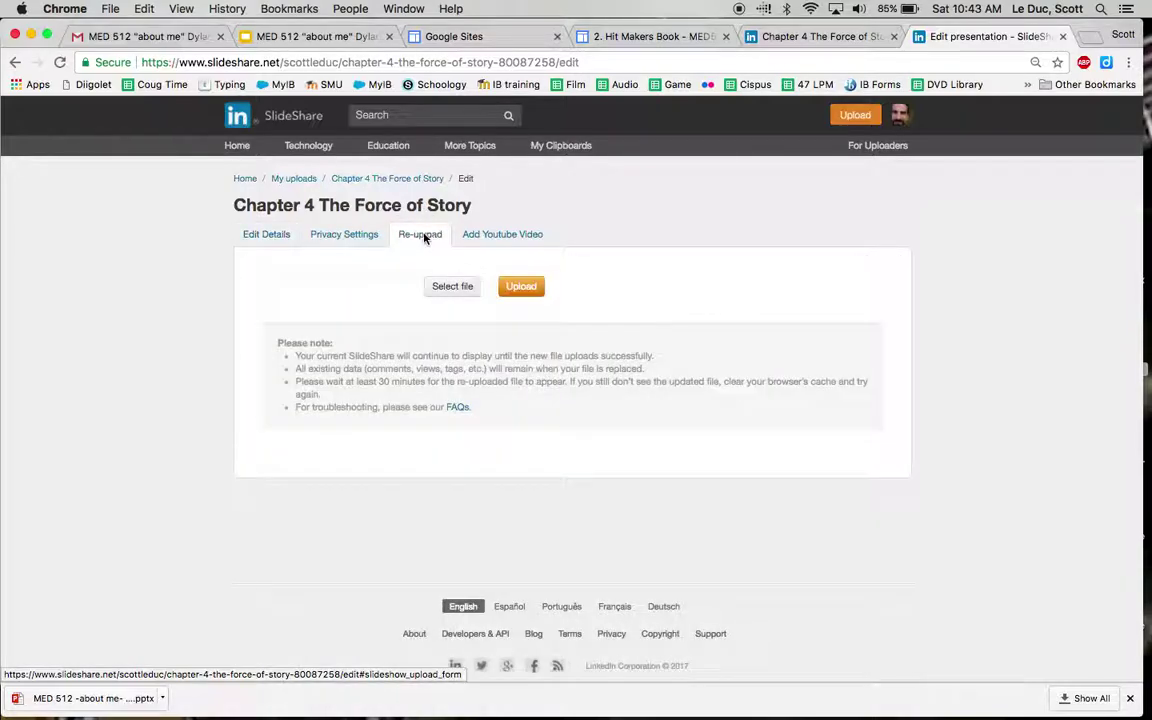
pyautogui.click(451, 288)
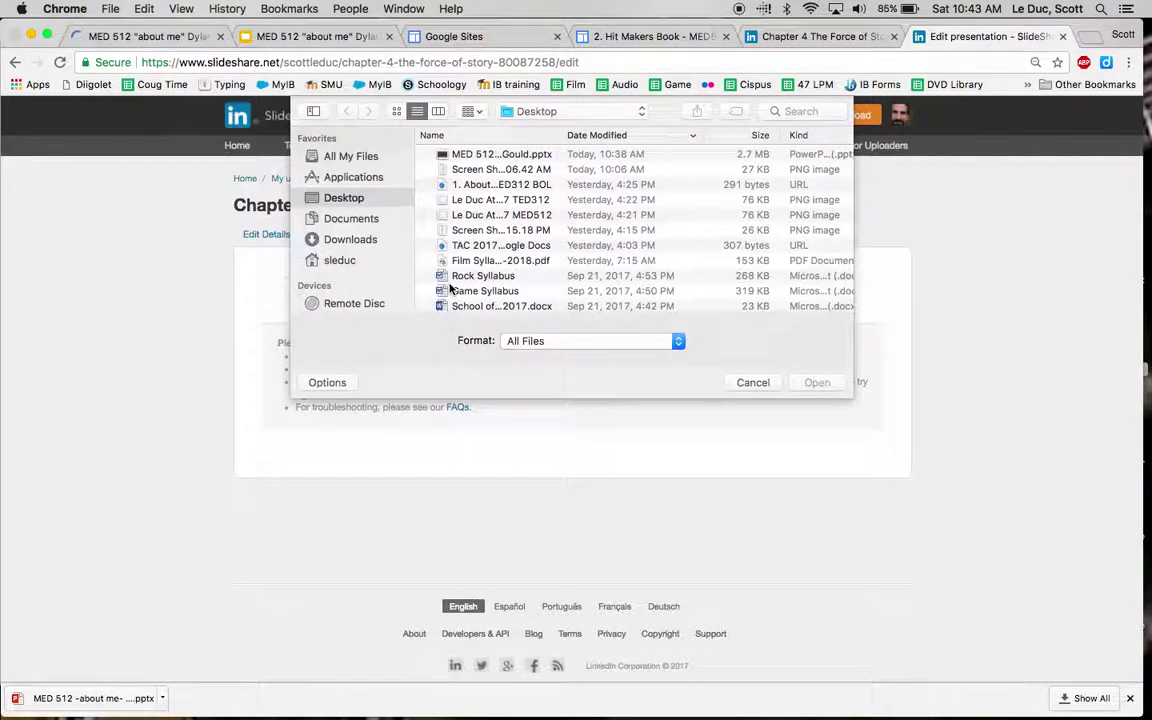
pyautogui.click(481, 156)
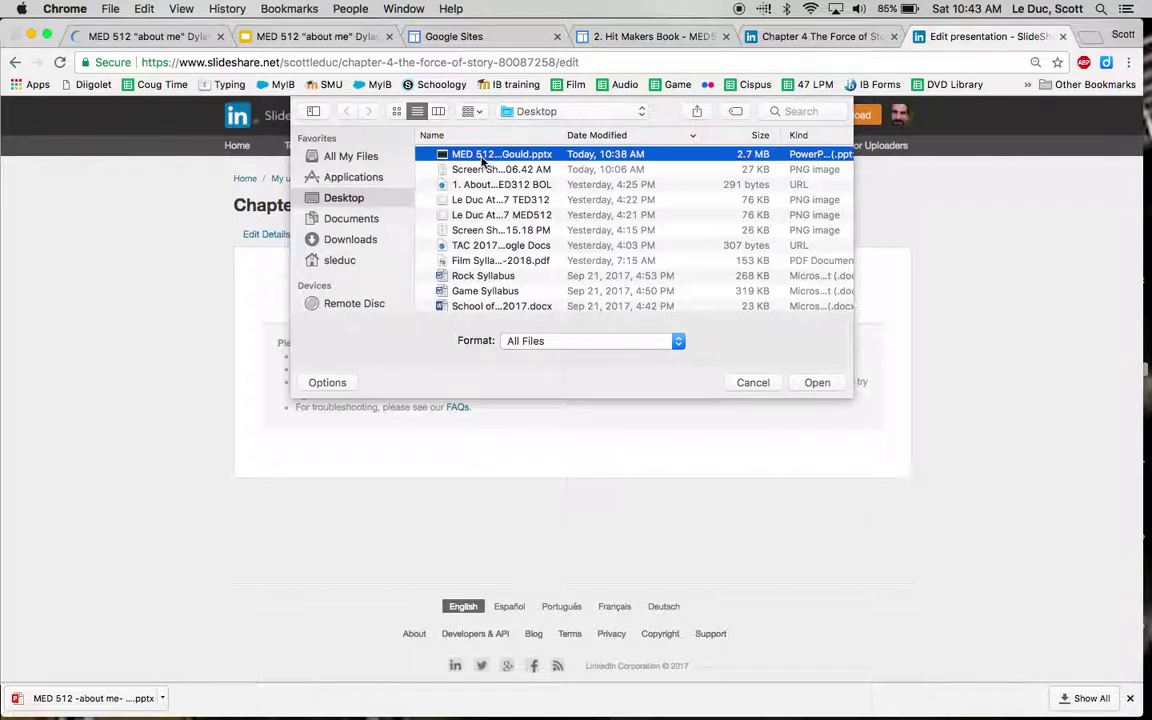
pyautogui.click(812, 383)
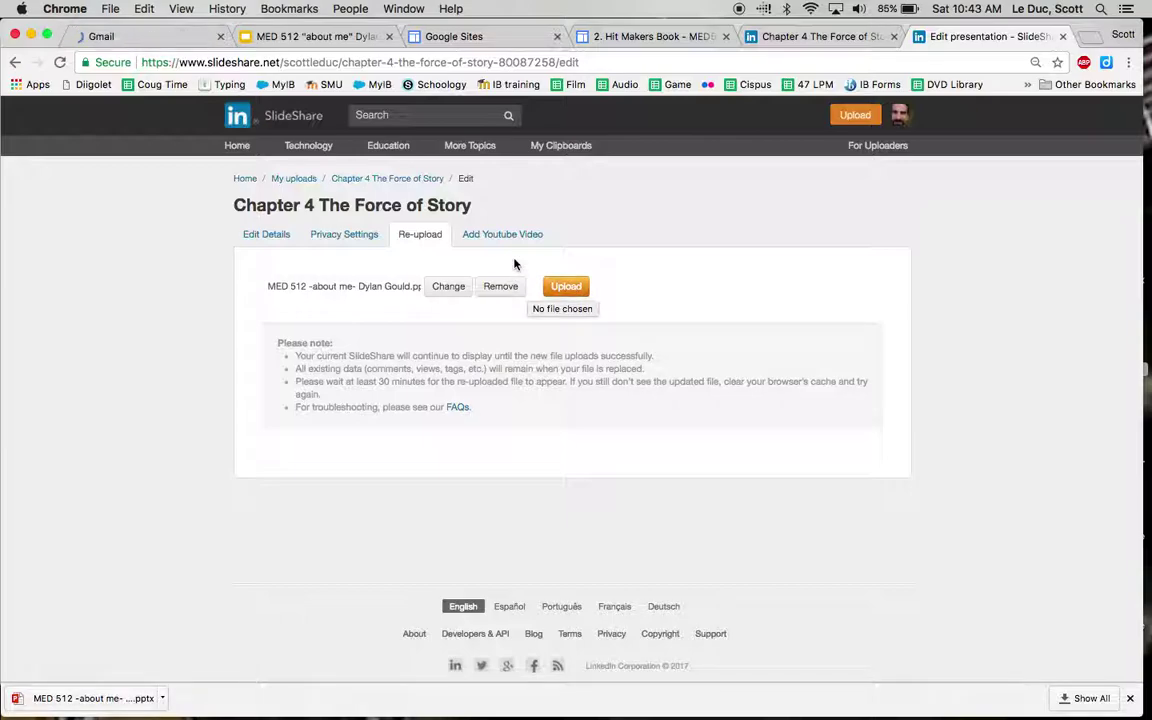
pyautogui.click(445, 288)
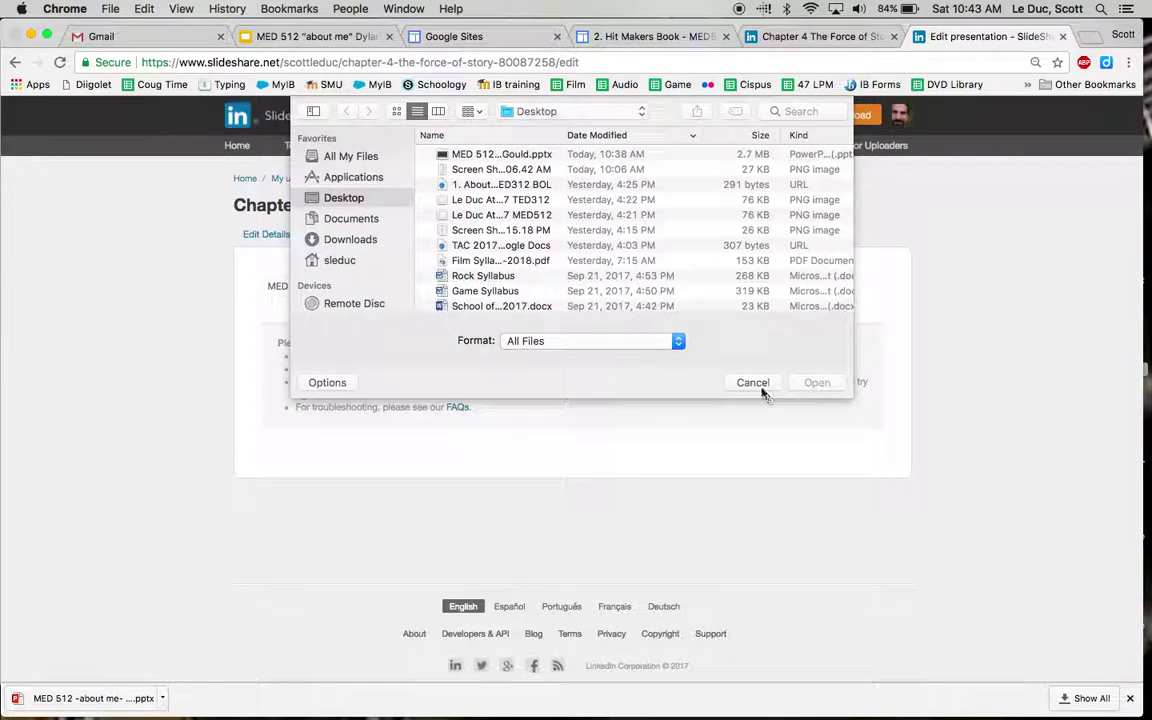
pyautogui.click(759, 387)
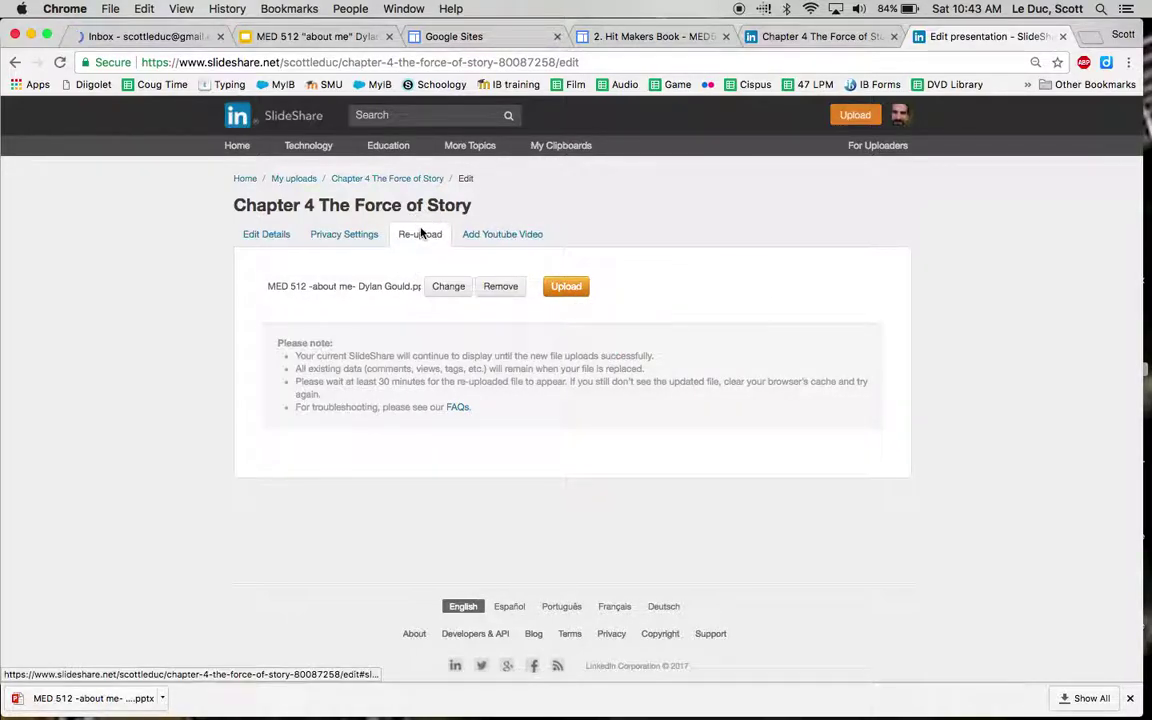
# Step: Review the Chapter 4 privacy settings, then return to its title, description and tag details
pyautogui.click(347, 234)
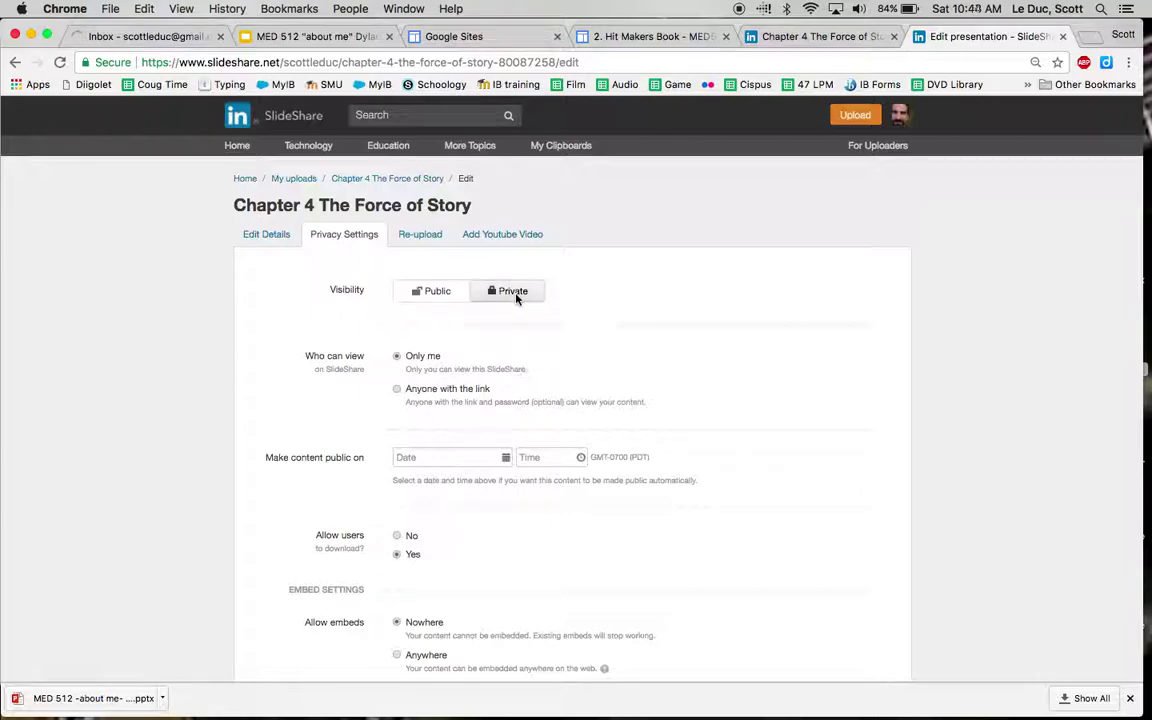
pyautogui.click(273, 234)
pyautogui.scroll(-3, 533, 342)
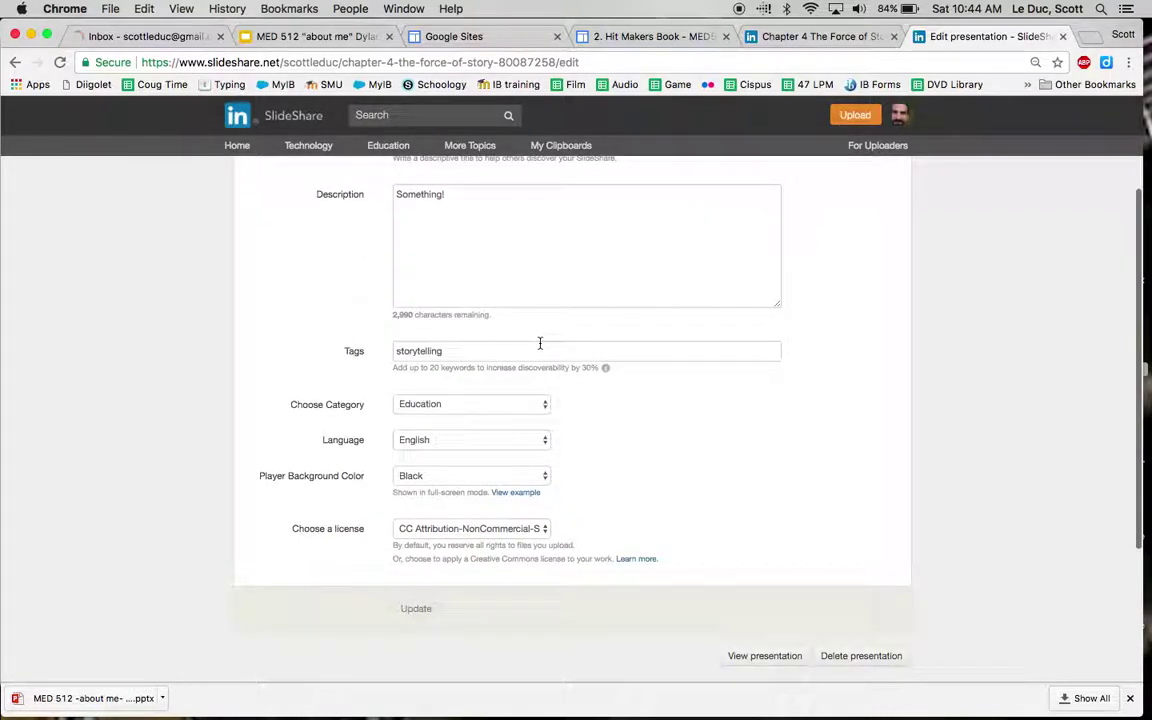
pyautogui.scroll(3, 508, 347)
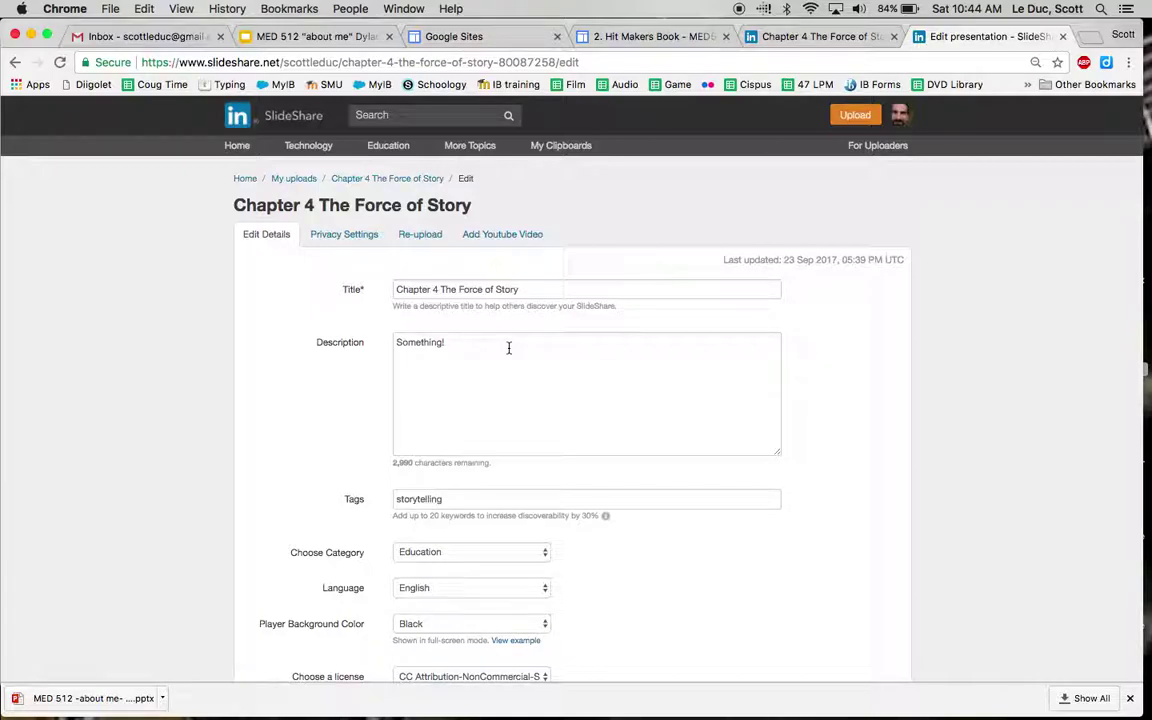
# Step: Switch back to the '2. Hit Makers Book' page in Google Sites
pyautogui.click(510, 37)
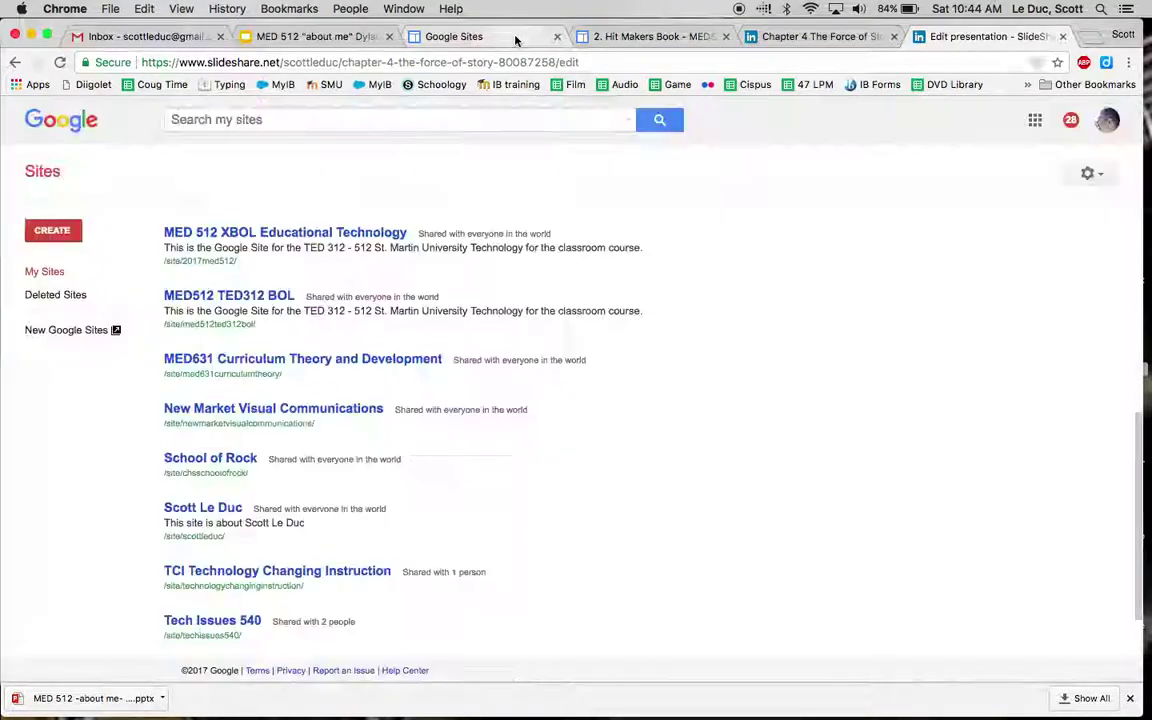
pyautogui.click(660, 36)
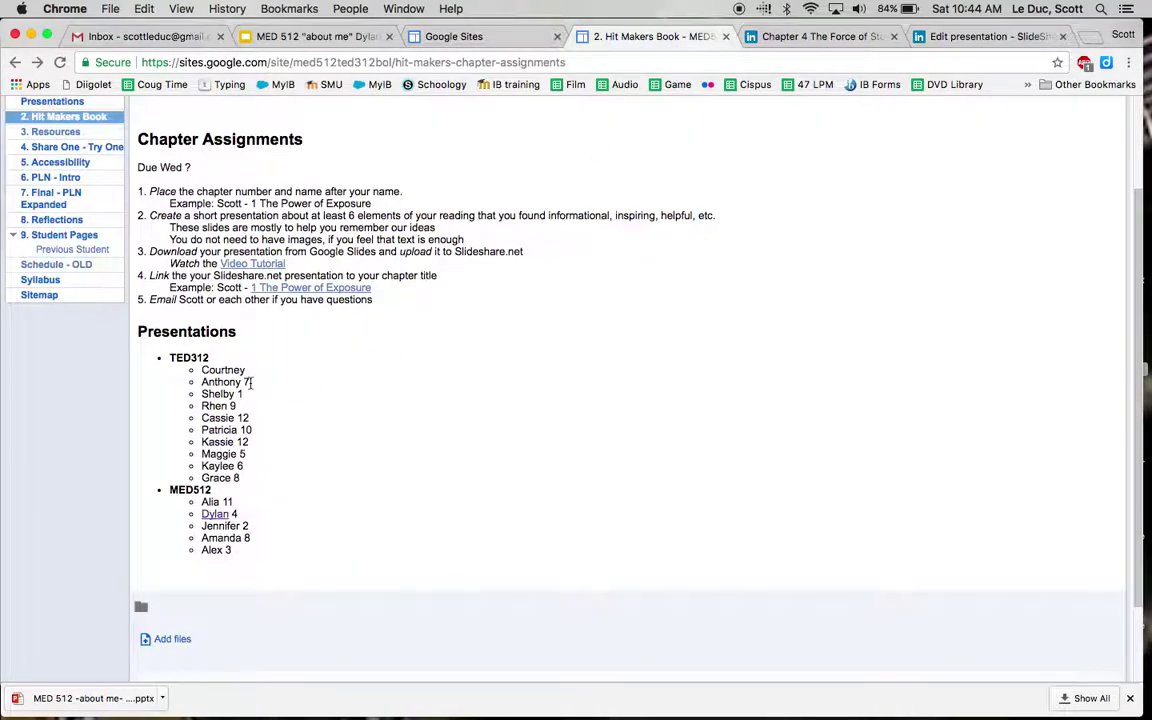